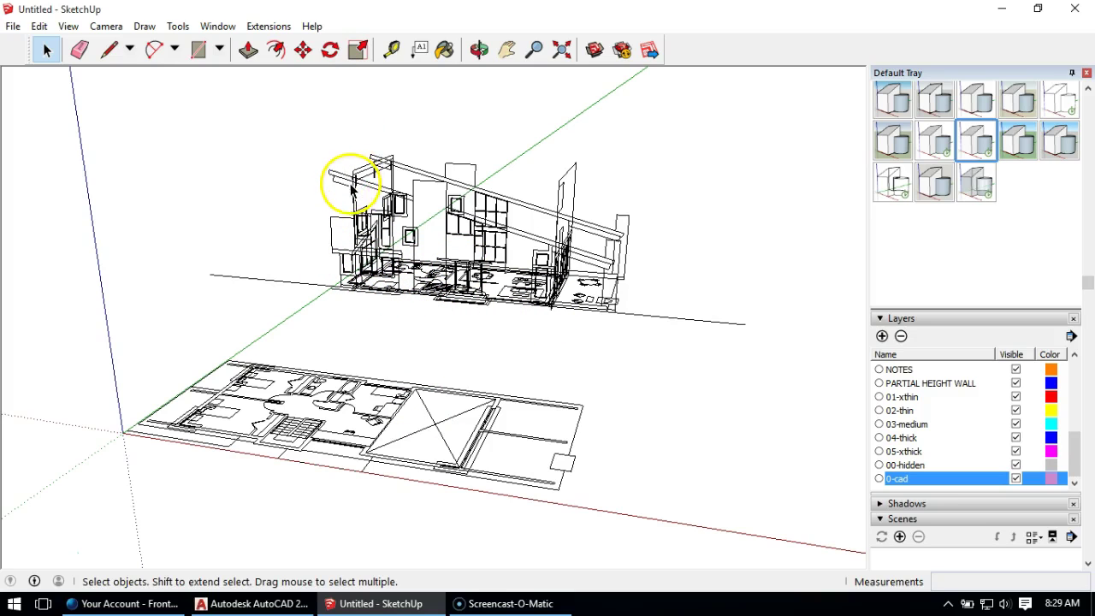
Copy the furnished ground floor plan about 124 ft along the red axis, clear of the elevations, and deselect the copy.
middle_drag(440, 166, 496, 487)
scroll(342, 171, up, 6)
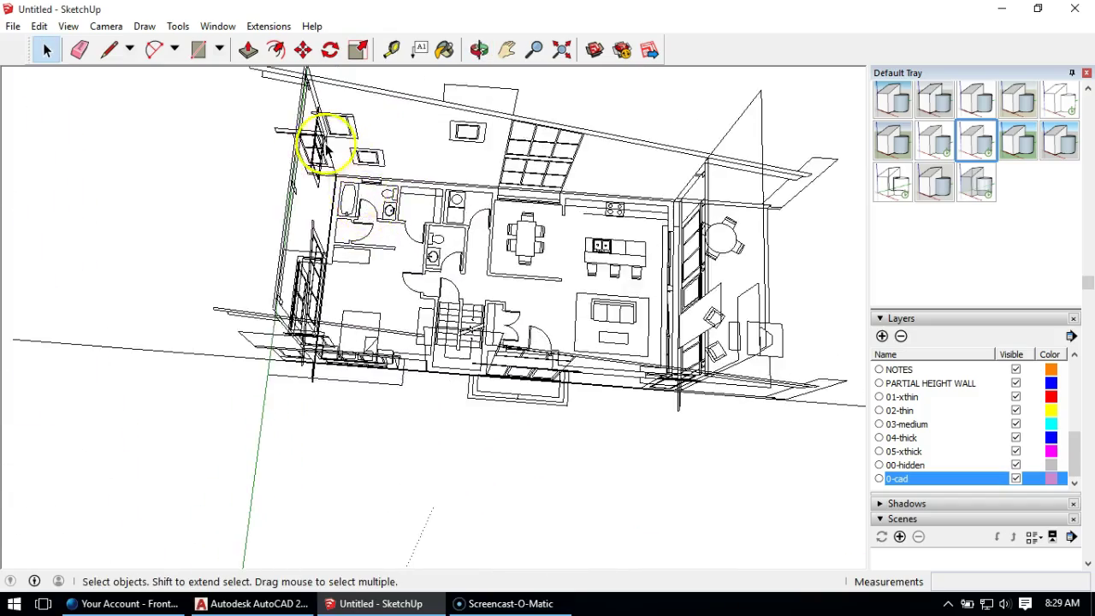
scroll(416, 245, down, 6)
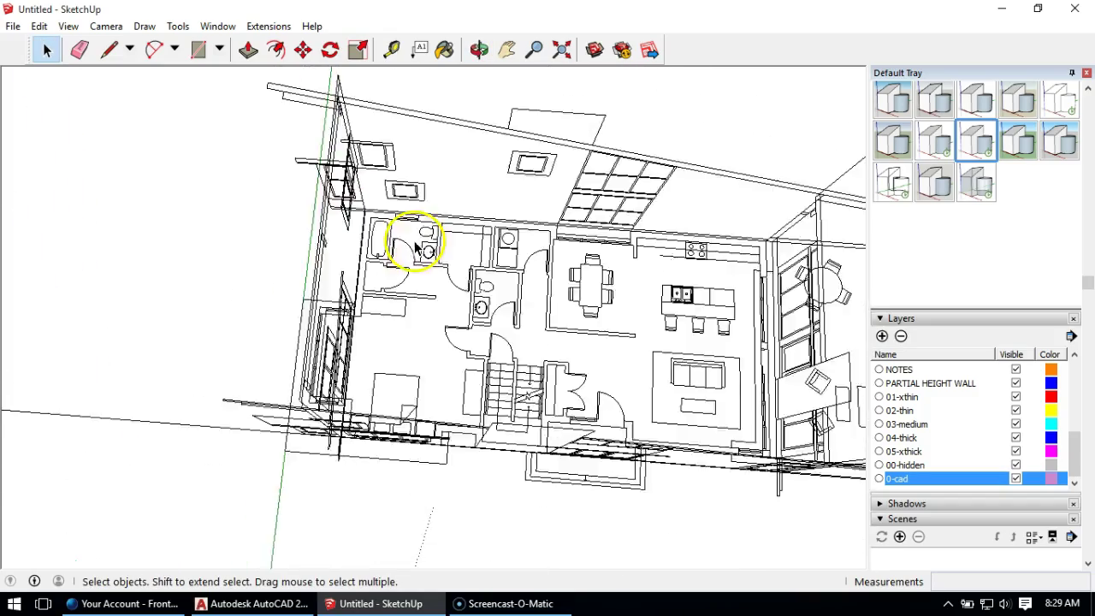
click(441, 283)
scroll(462, 295, down, 5)
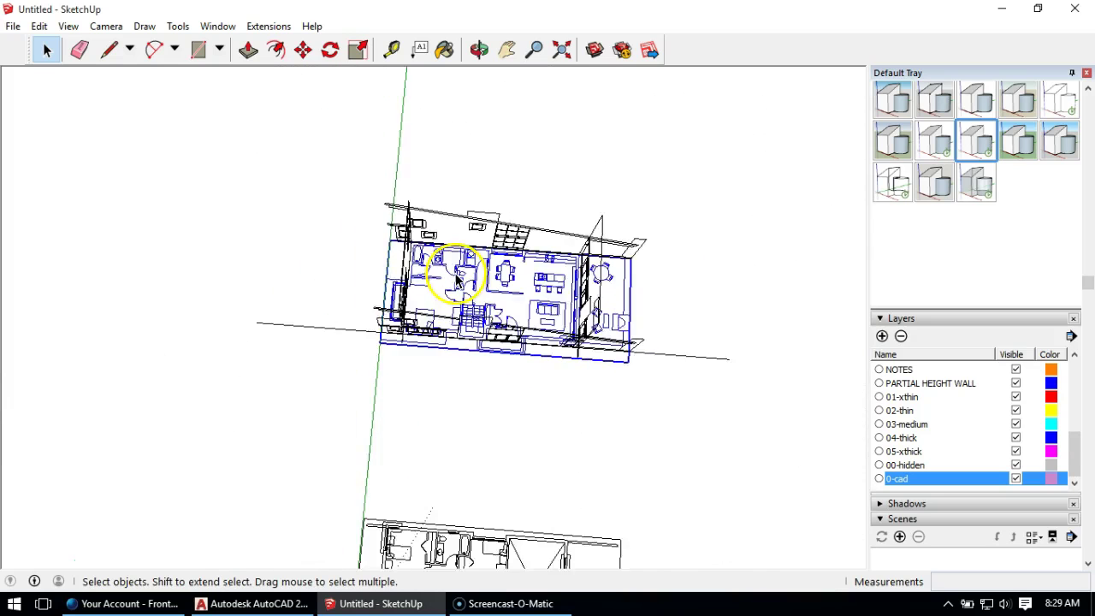
click(307, 59)
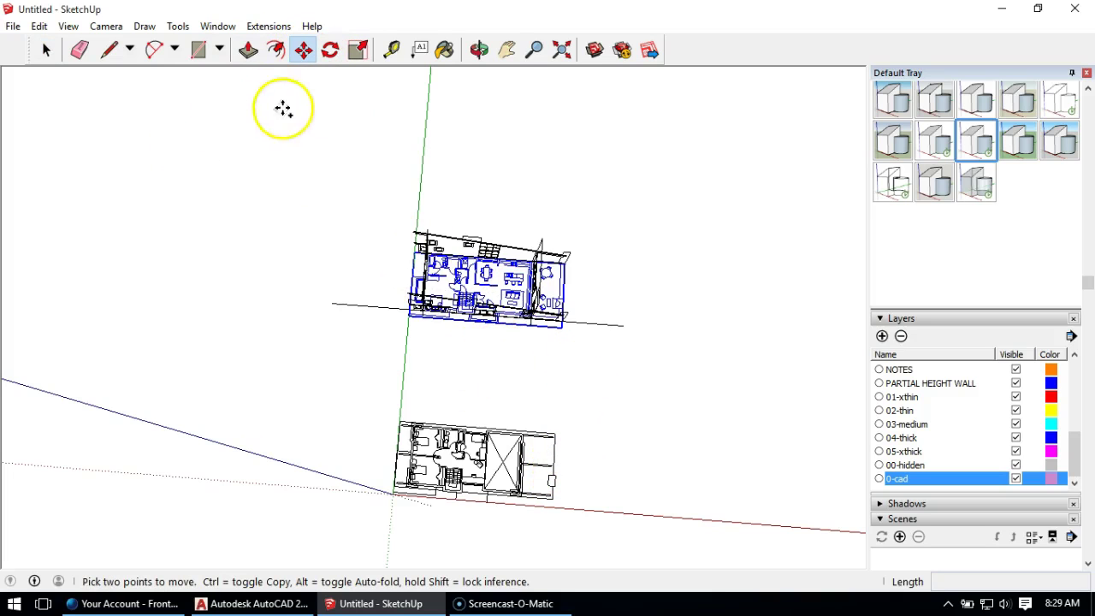
ctrl+click(521, 347)
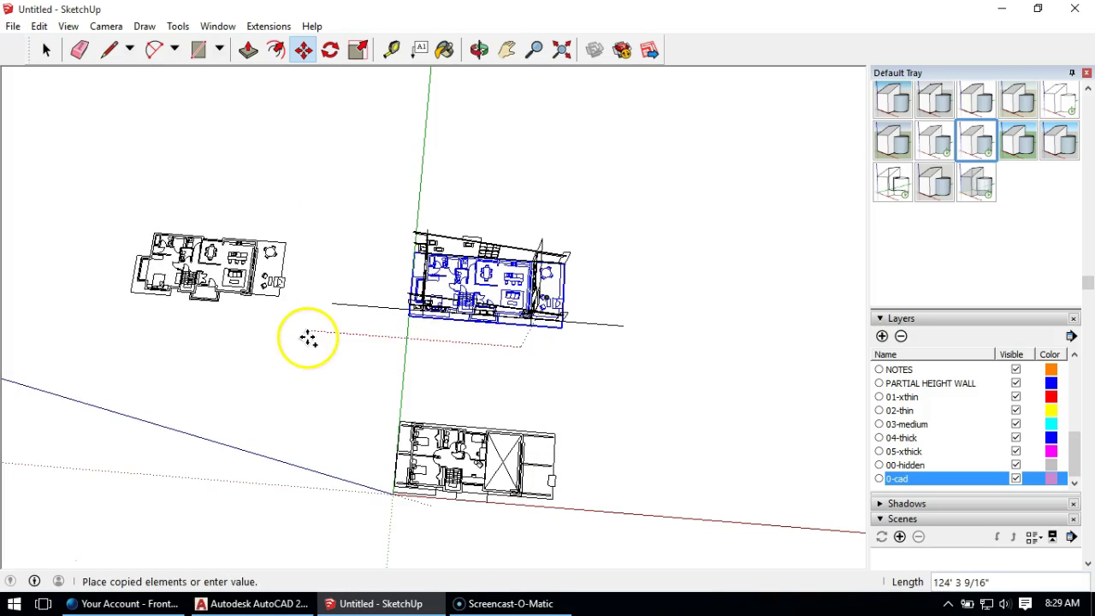
click(308, 336)
shift+middle_drag(154, 214, 342, 246)
key(m)
scroll(346, 291, up, 8)
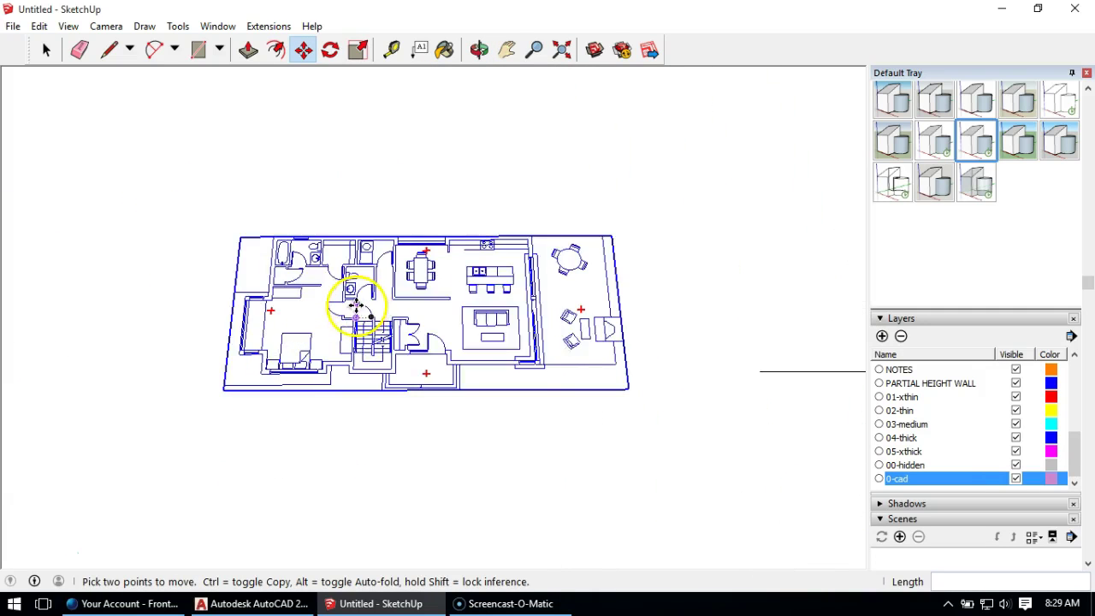
click(46, 50)
click(92, 225)
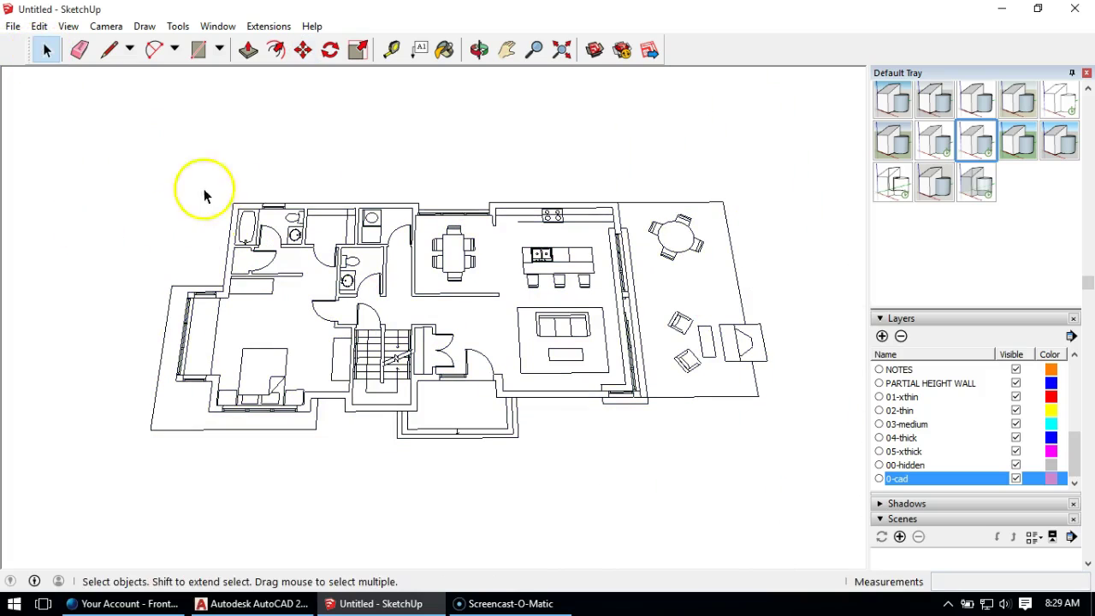
Trace the exterior wall face with lines from the bathroom's outer corner around the bedroom bay and along the bedroom's bed-side wall.
click(109, 50)
scroll(214, 199, up, 4)
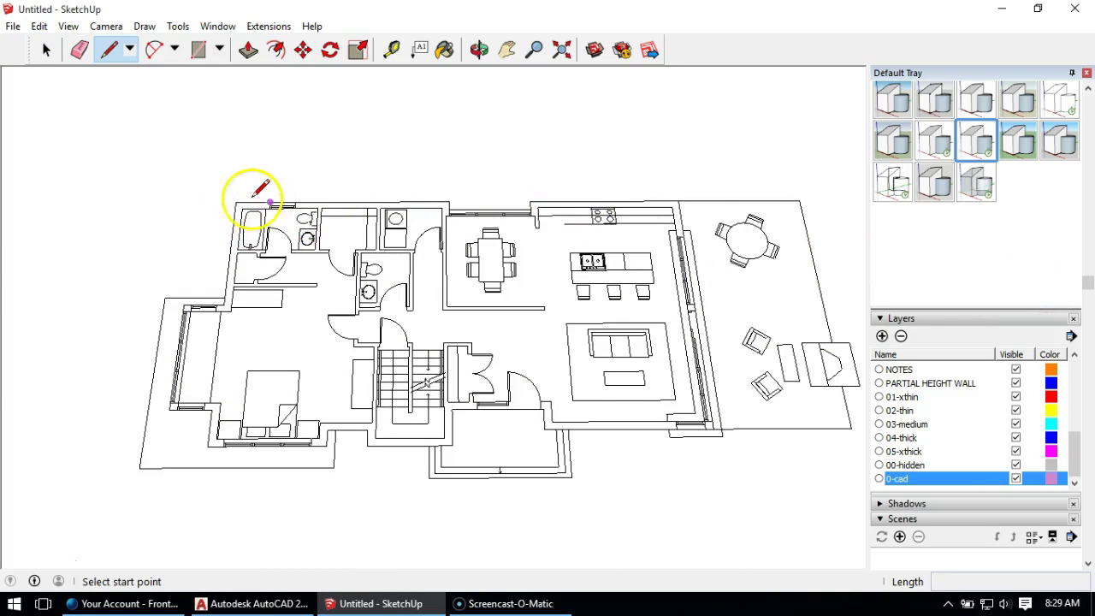
click(236, 202)
scroll(205, 254, up, 4)
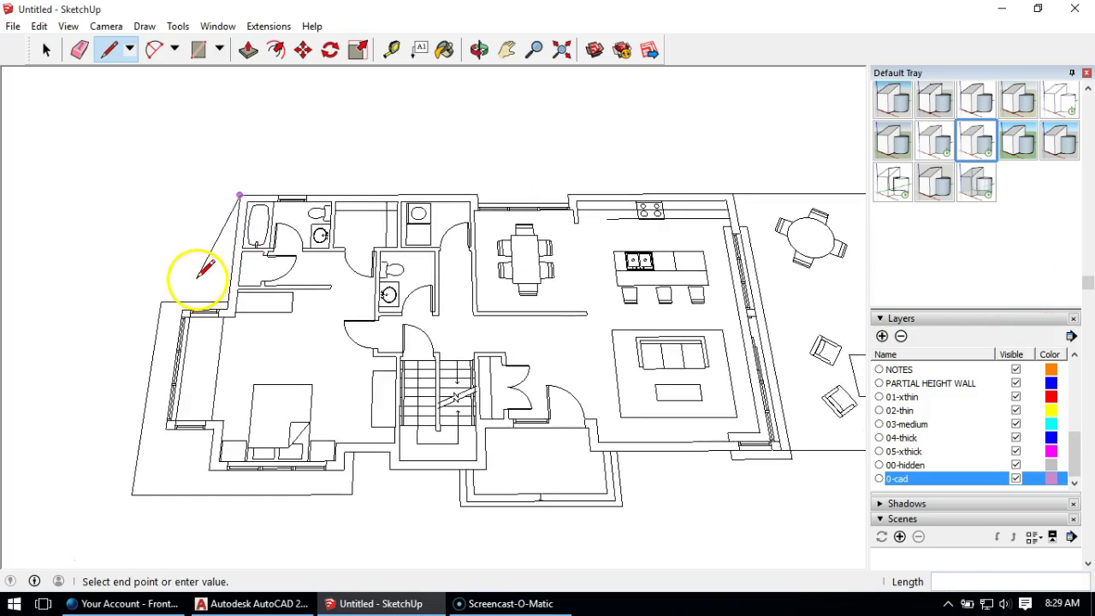
scroll(210, 257, up, 1)
click(227, 310)
click(181, 309)
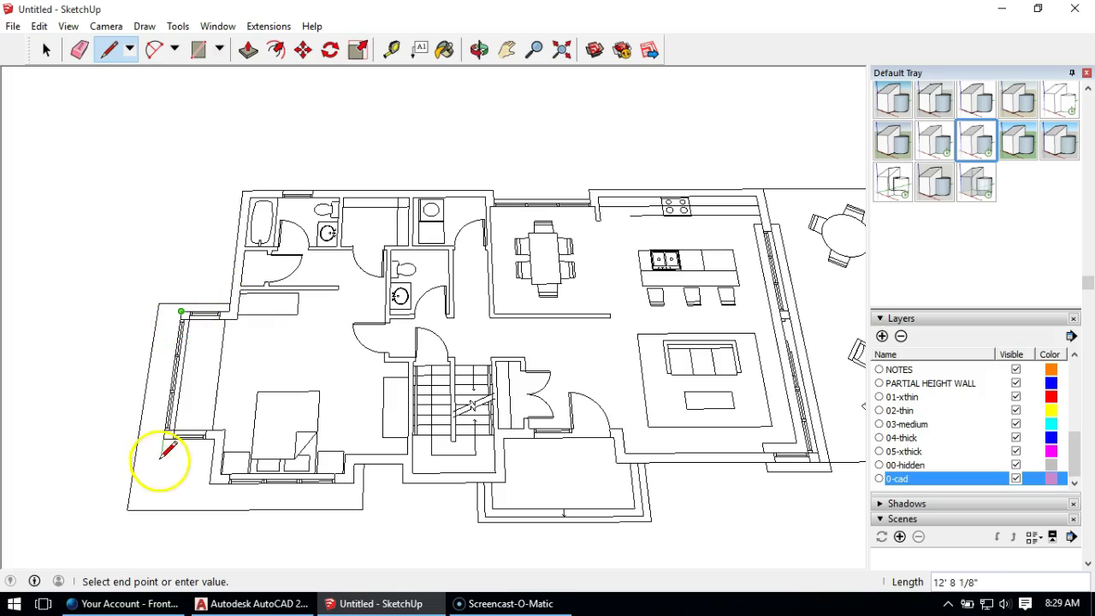
click(164, 438)
click(214, 438)
click(209, 483)
click(354, 483)
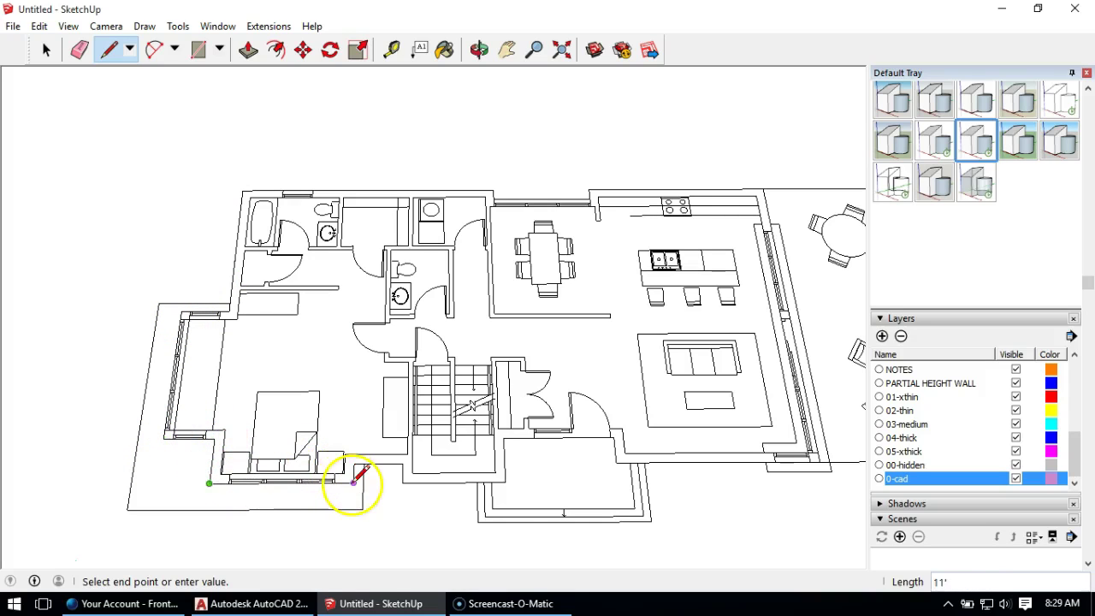
Continue the exterior outline around the stairwell and entry recess to the living room's outer corner beside the patio.
click(354, 463)
click(403, 462)
click(402, 482)
click(506, 483)
click(503, 438)
click(614, 437)
click(615, 463)
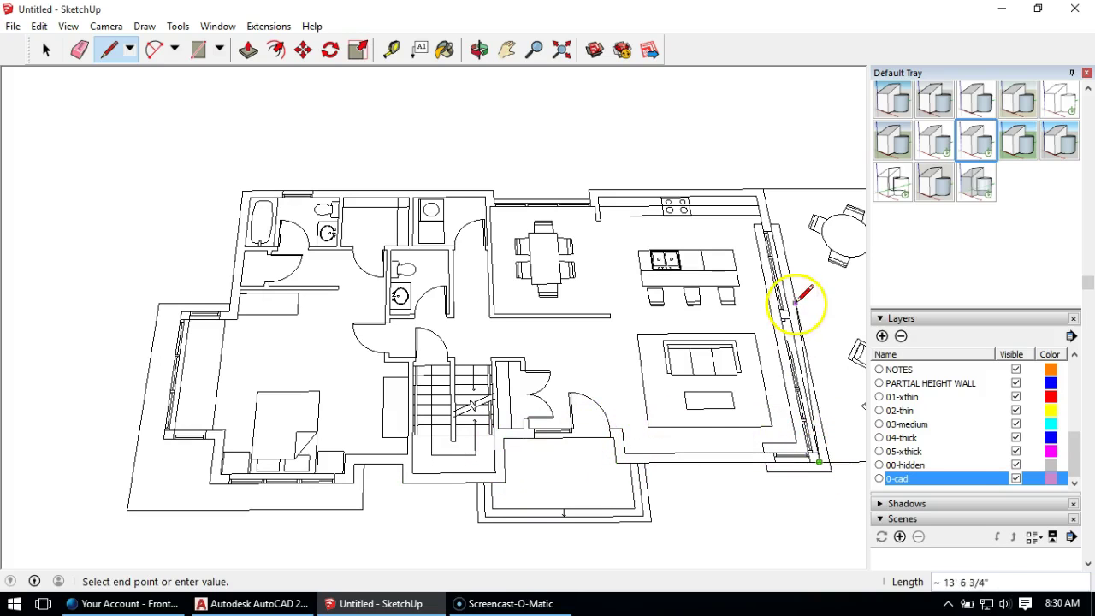
Close the exterior outline along the patio-side wall and the kitchen, dining and bathroom walls to form a face.
middle_drag(738, 249, 589, 318)
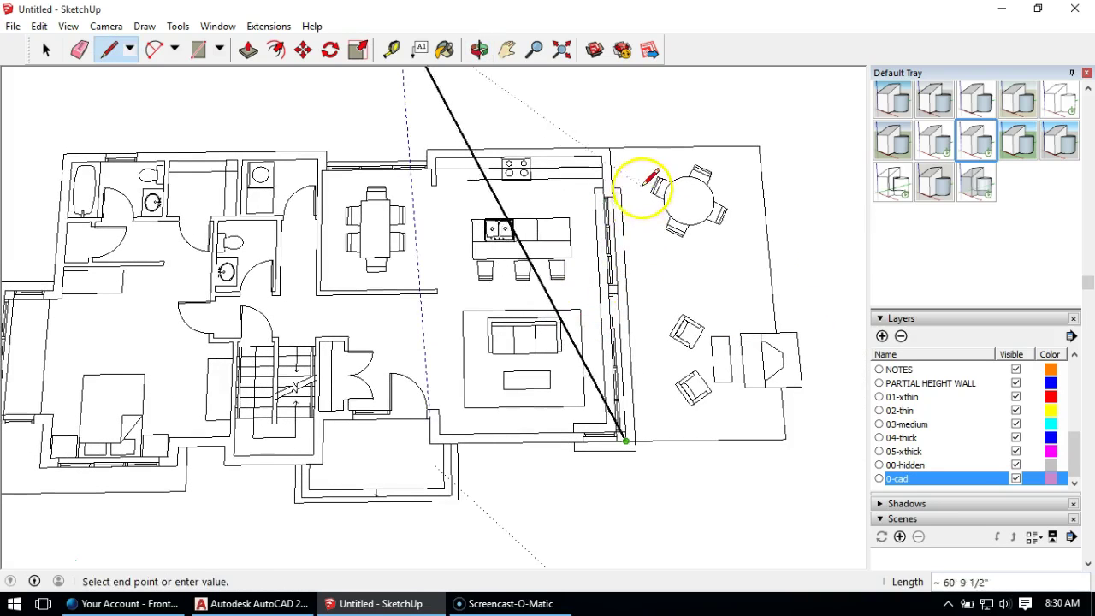
middle_drag(676, 282, 325, 81)
key(Escape)
click(462, 515)
click(700, 348)
click(557, 257)
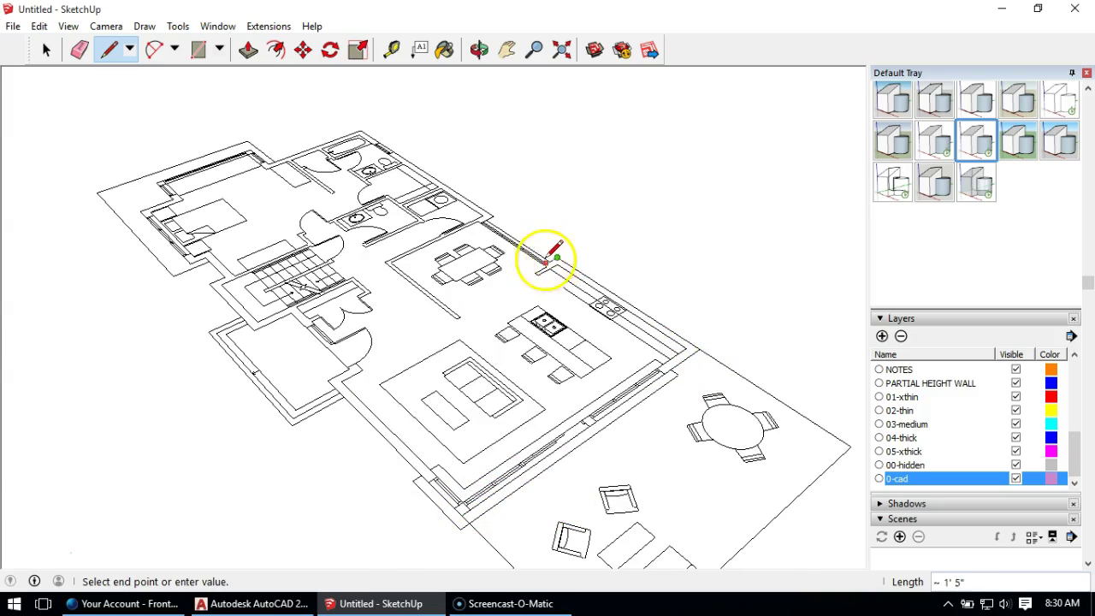
scroll(547, 261, up, 3)
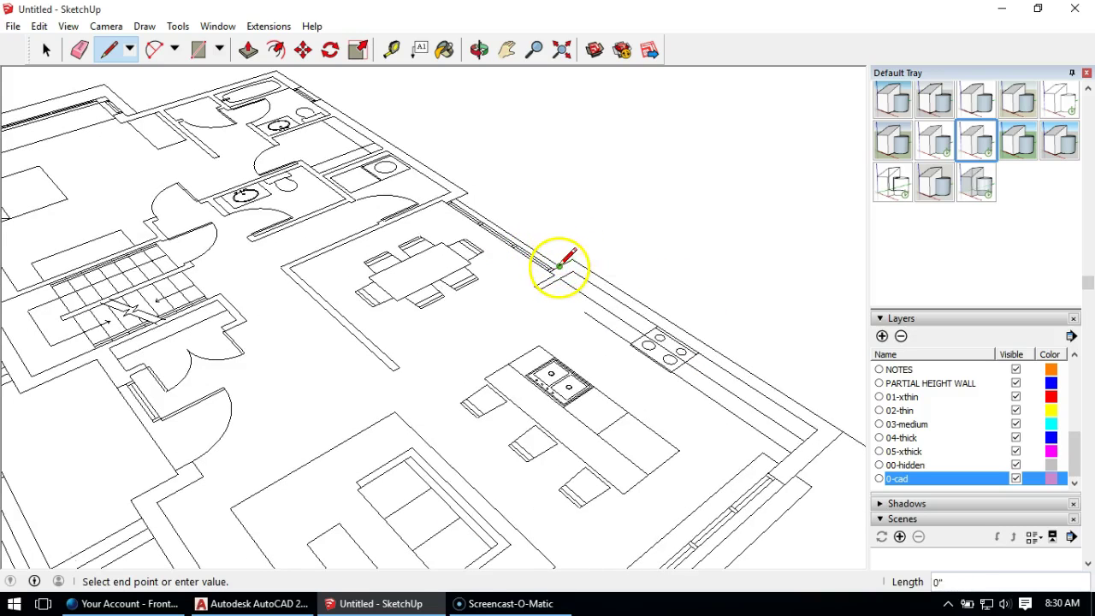
middle_drag(317, 140, 364, 299)
click(410, 189)
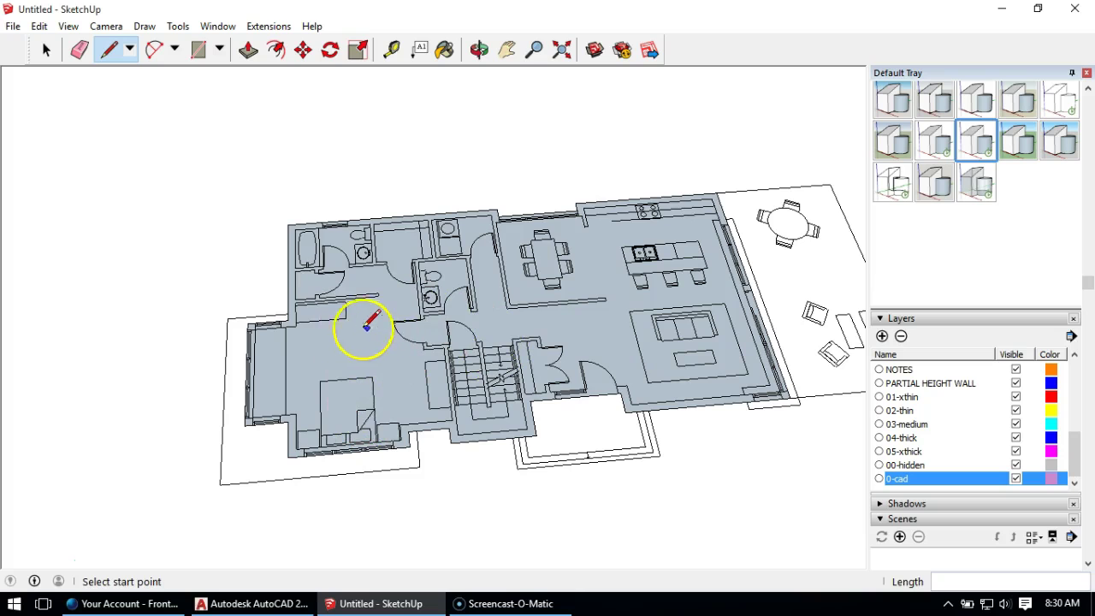
Trace the interior wall face from the bathroom's inner corner down and along the bedroom bay's window wall.
scroll(304, 228, up, 5)
click(291, 221)
click(291, 411)
scroll(286, 377, down, 1)
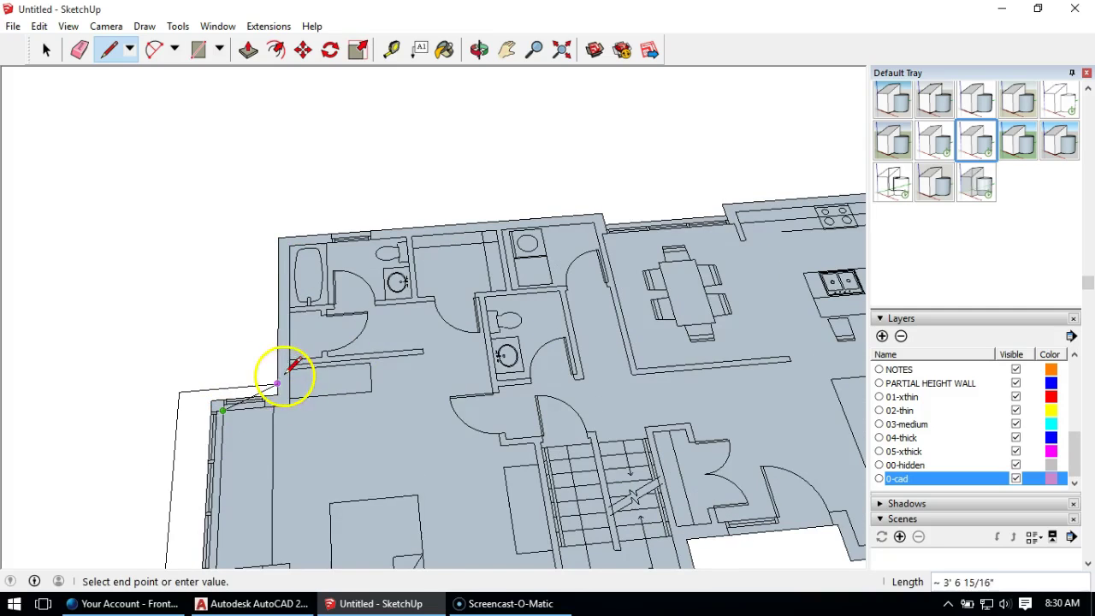
shift+middle_drag(262, 378, 260, 215)
scroll(245, 385, up, 1)
click(202, 381)
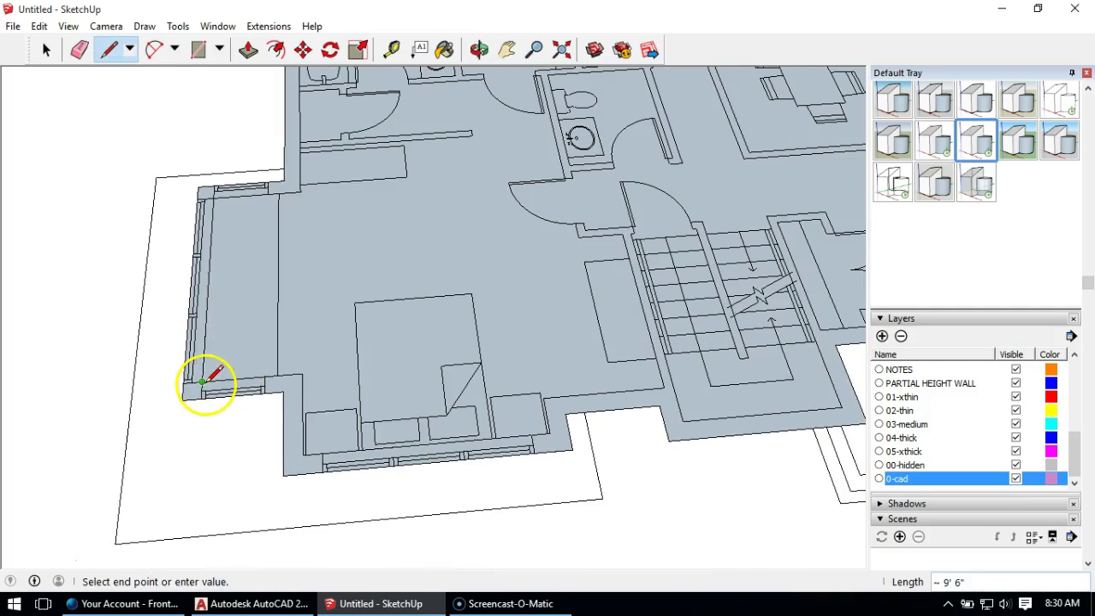
Continue the interior outline around the bedroom's bed-side wall to the inner corner of the stair landing.
click(301, 374)
click(303, 454)
click(550, 435)
click(544, 398)
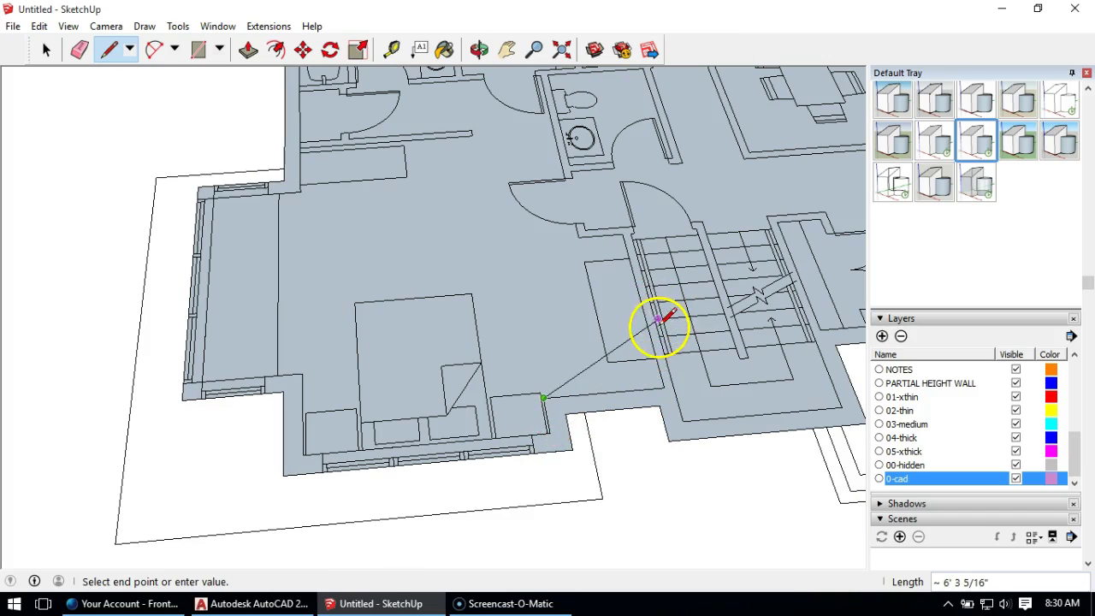
click(674, 387)
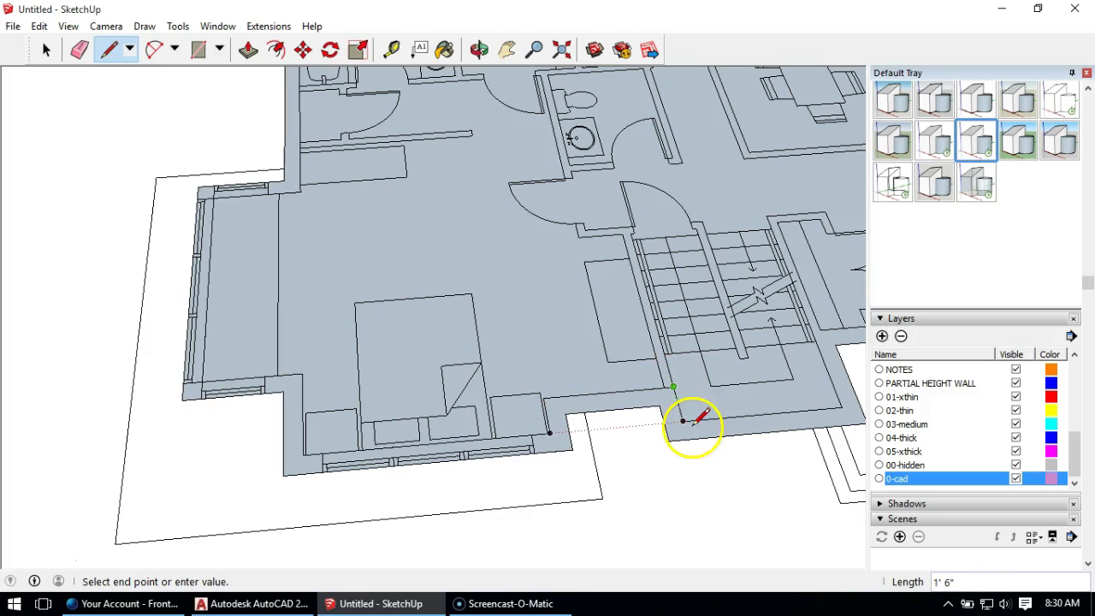
click(682, 421)
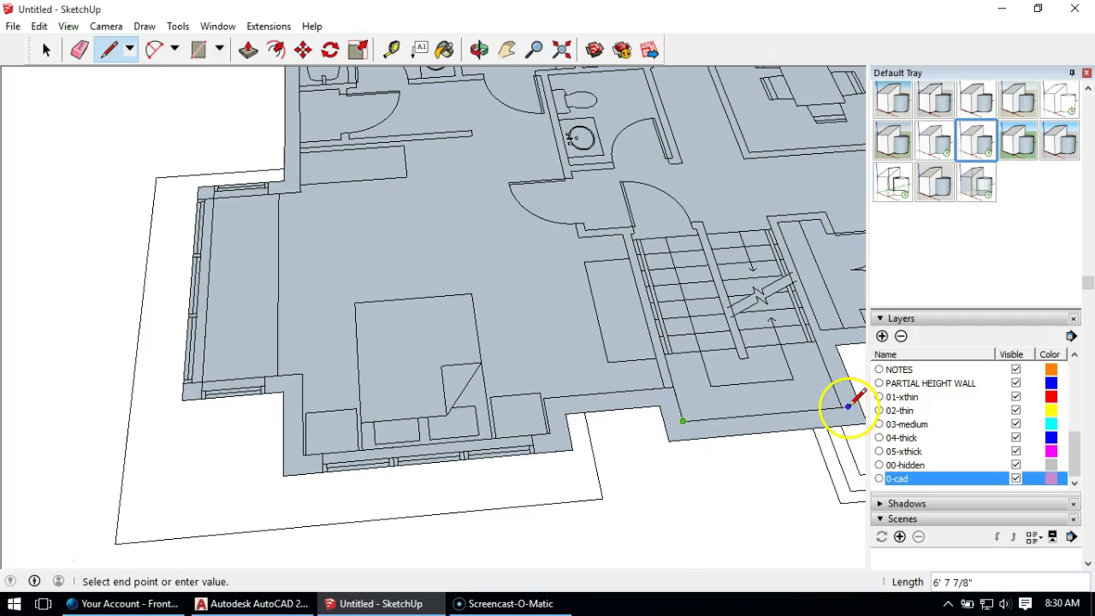
Trace the interior wall face from the stair landing past the closet and entry door to the living room's inner corner.
middle_drag(843, 406, 733, 330)
scroll(643, 368, up, 5)
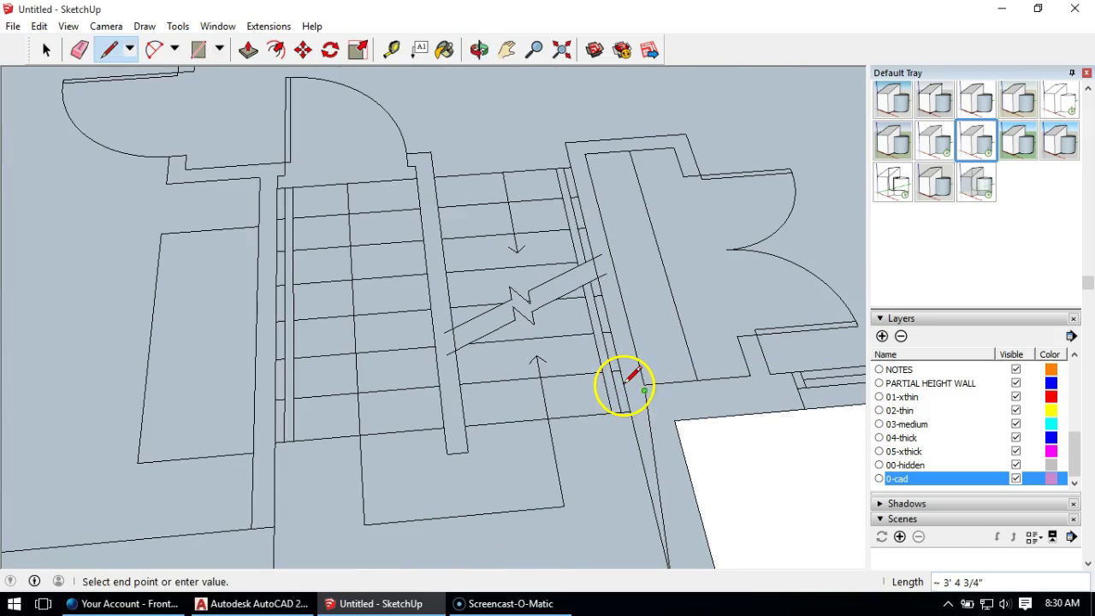
key(Escape)
scroll(624, 368, down, 2)
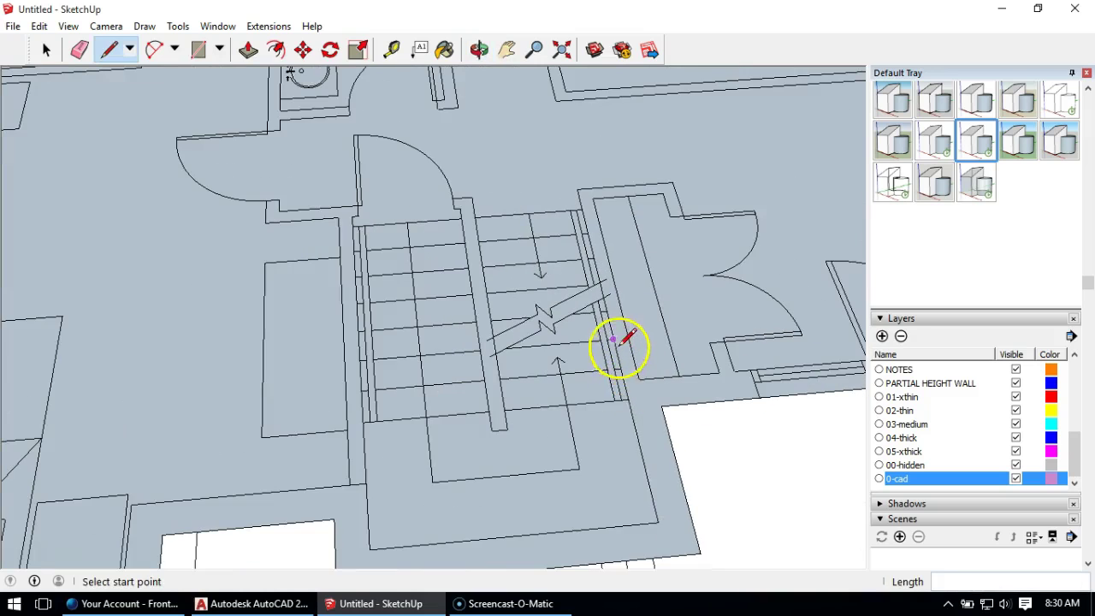
click(658, 521)
scroll(629, 377, up, 2)
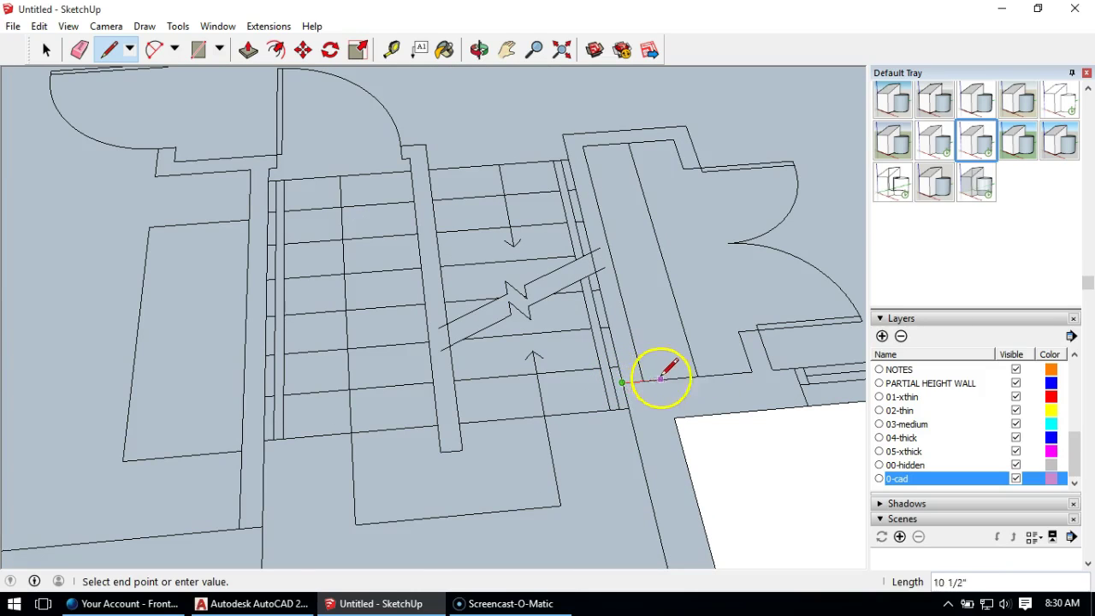
mouse_move(647, 367)
shift+middle_down()
mouse_move(694, 323)
mouse_move(167, 345)
shift+middle_up()
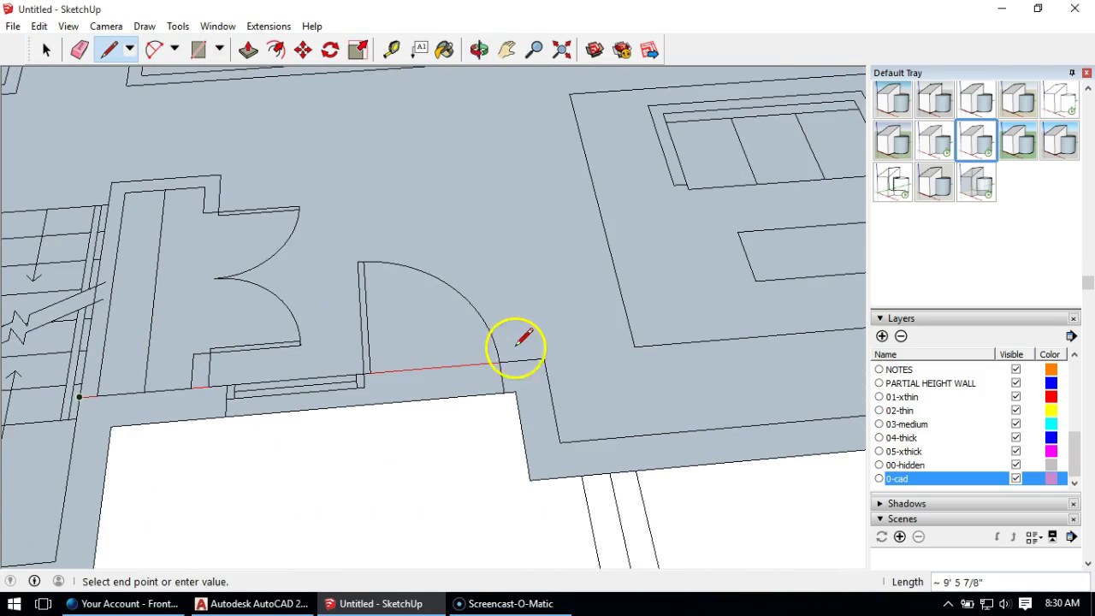
click(562, 443)
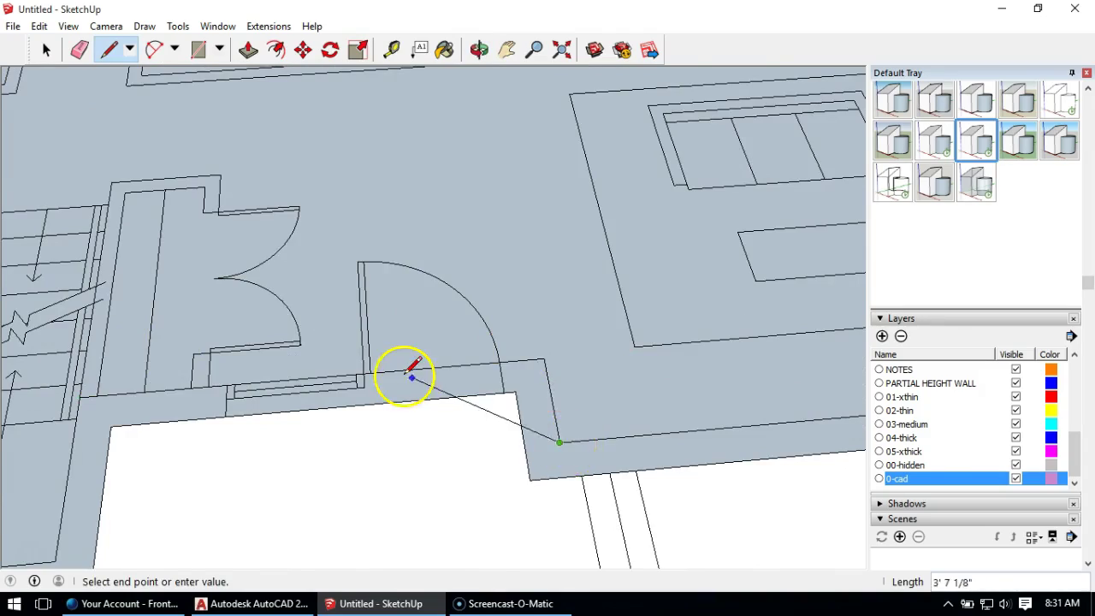
Extend the interior outline along the living room wall and the patio-side glazed wall to the kitchen's inner corner.
scroll(413, 378, down, 3)
shift+middle_drag(637, 345, 421, 391)
scroll(640, 411, up, 4)
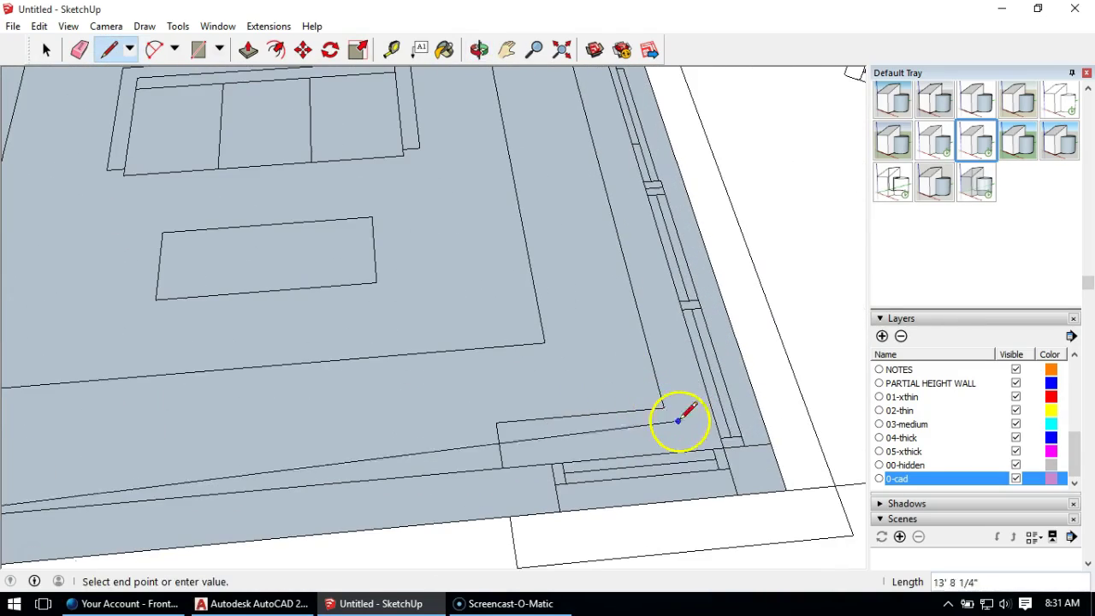
scroll(496, 367, down, 5)
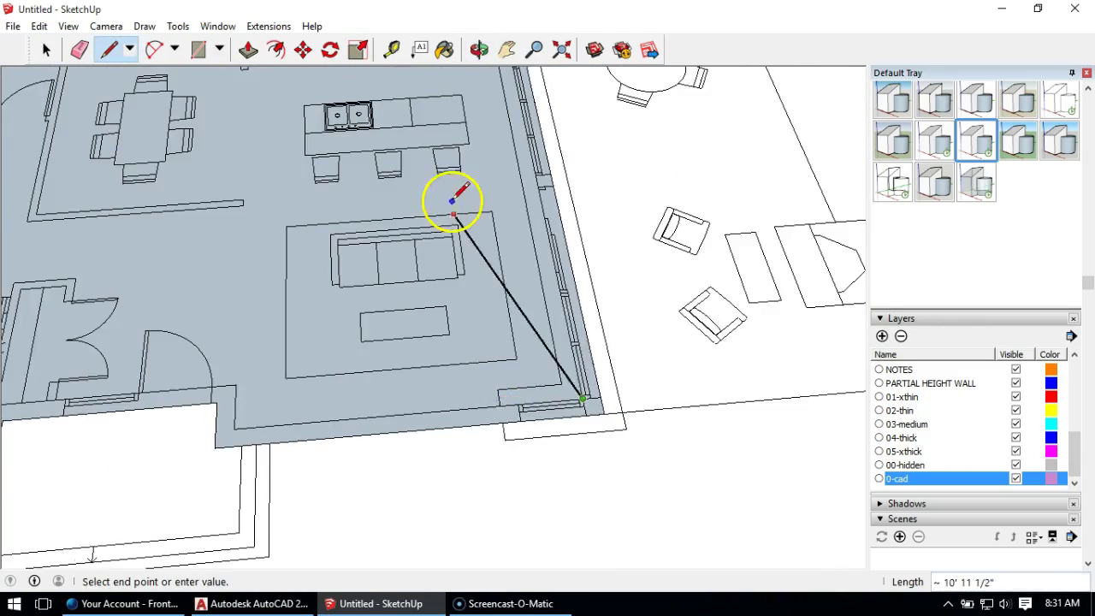
middle_drag(453, 196, 501, 416)
scroll(523, 195, up, 1)
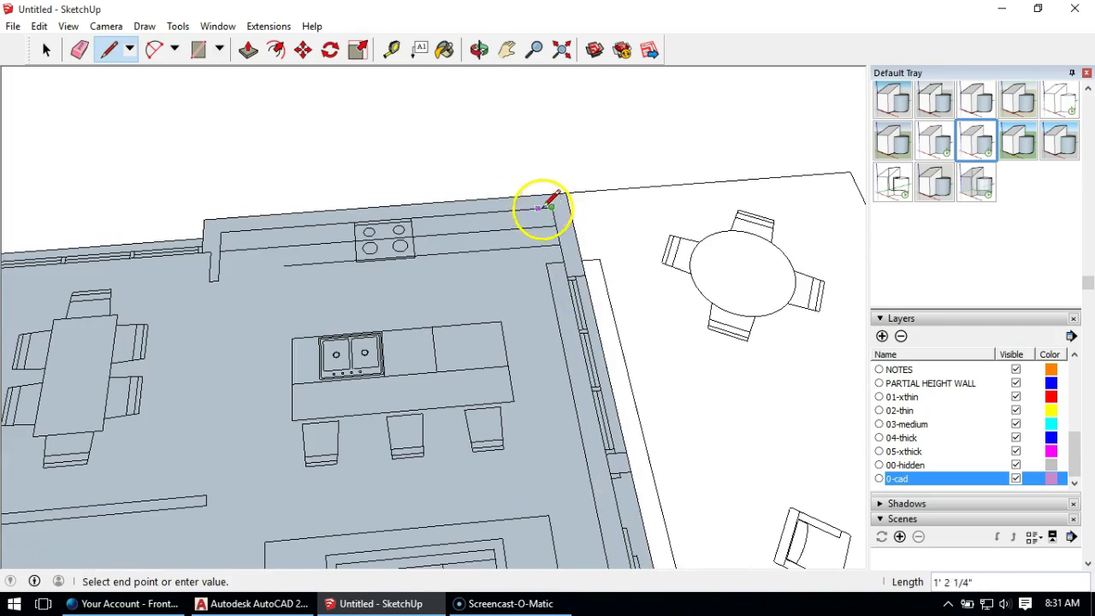
Trace the interior face of the kitchen wall behind the stove and around the jog beside the dining window.
click(221, 231)
middle_drag(156, 219, 337, 372)
scroll(308, 252, up, 4)
scroll(333, 254, up, 1)
click(373, 283)
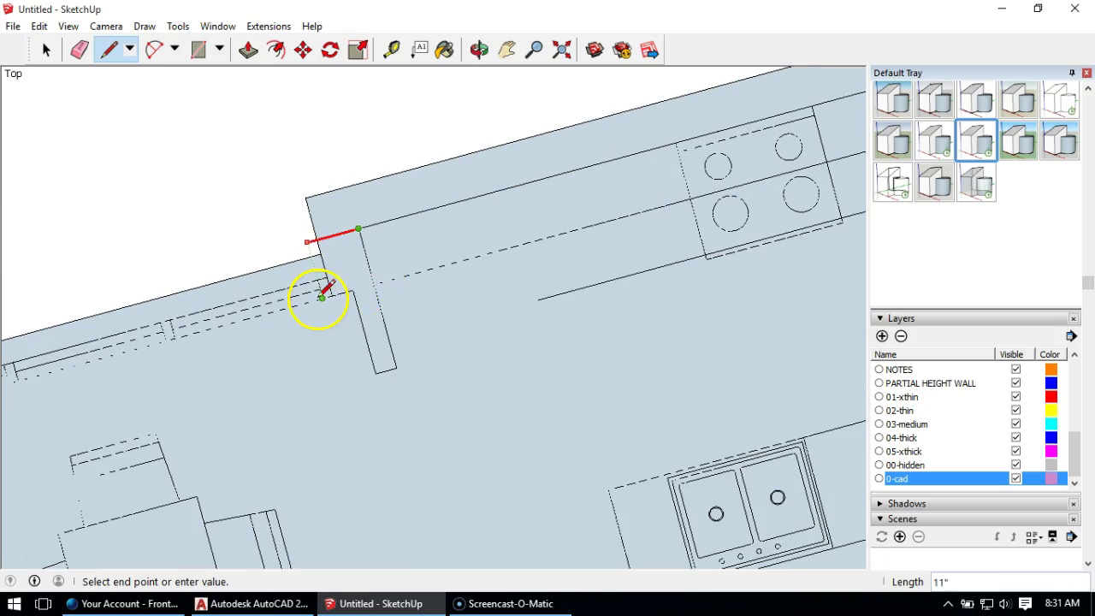
middle_drag(364, 299, 420, 129)
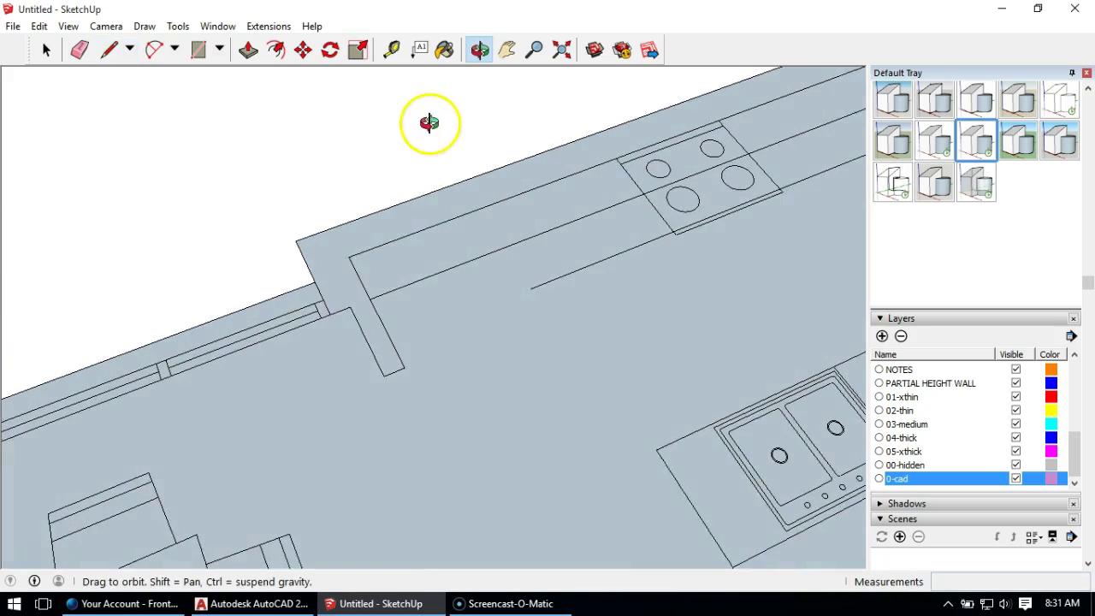
click(299, 245)
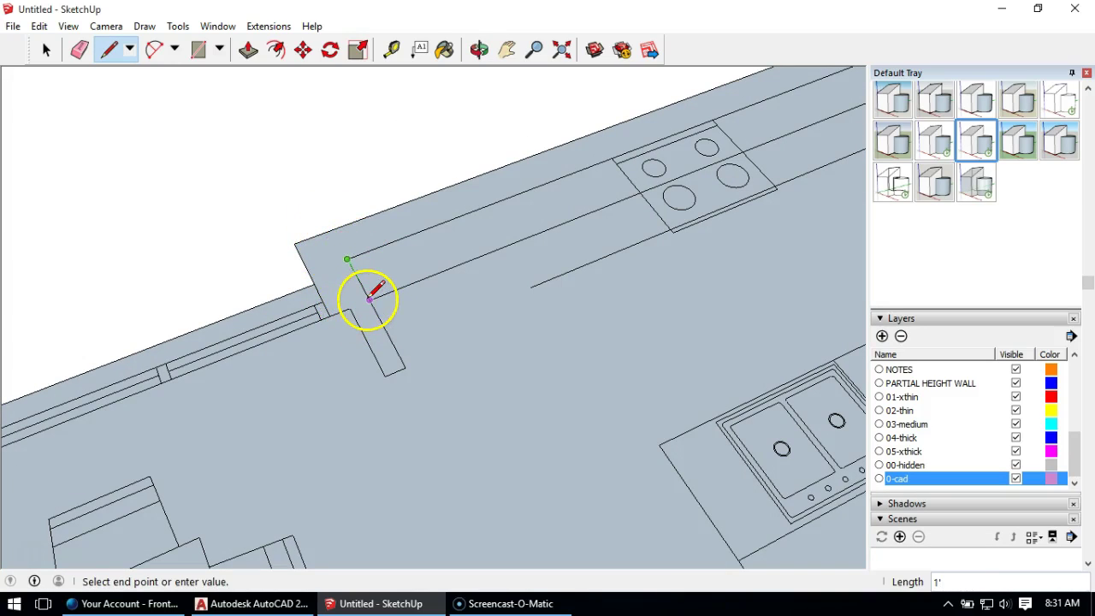
Close the interior outline along the dining window and laundry walls back to the bathroom's inner corner.
scroll(351, 307, down, 4)
shift+middle_drag(235, 340, 547, 214)
scroll(476, 237, up, 2)
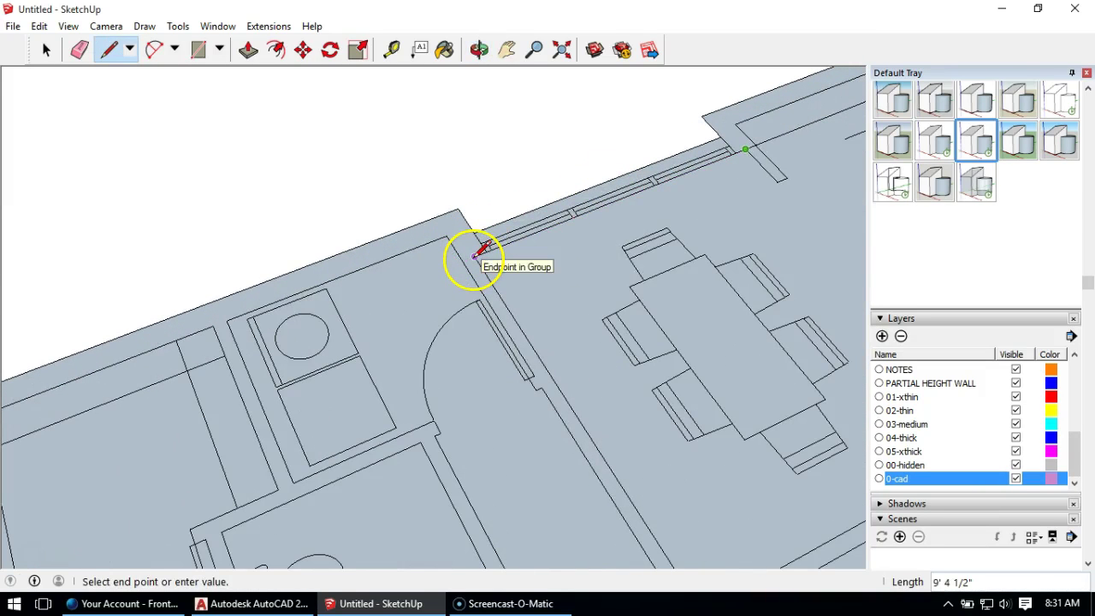
click(445, 236)
scroll(196, 310, down, 2)
shift+middle_drag(196, 310, 514, 146)
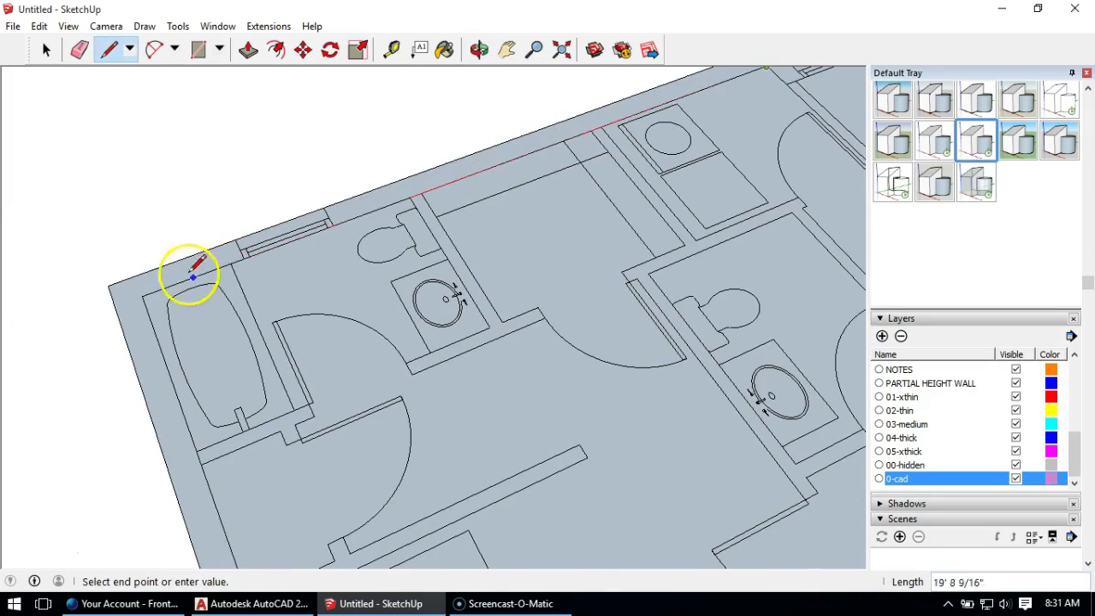
click(142, 296)
scroll(171, 274, down, 5)
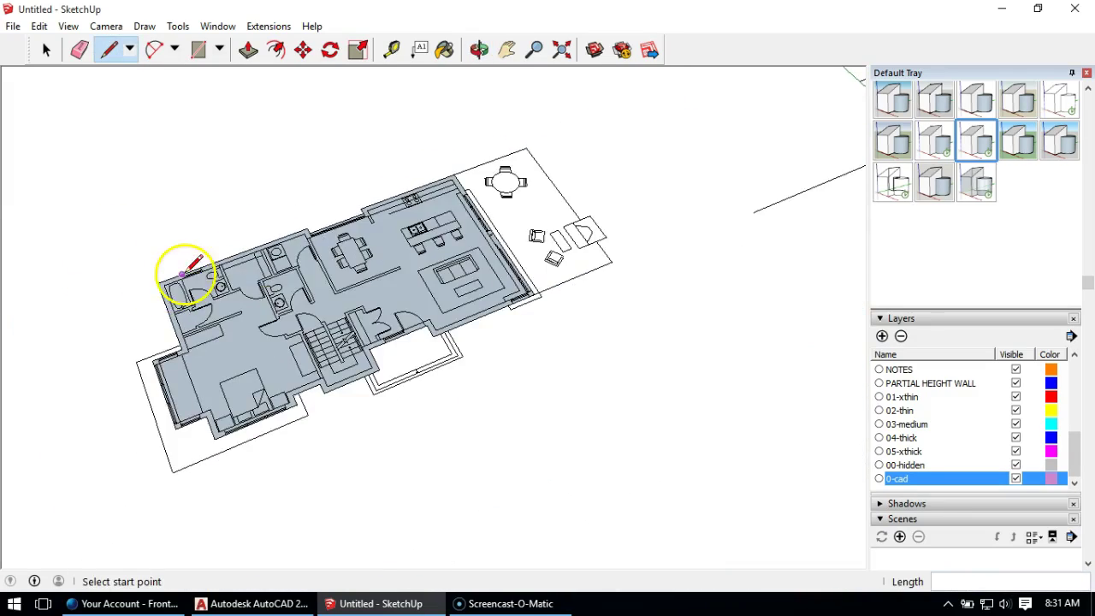
Delete the interior floor face enclosed by the traced walls, keeping only the exterior wall outline face.
scroll(177, 274, up, 3)
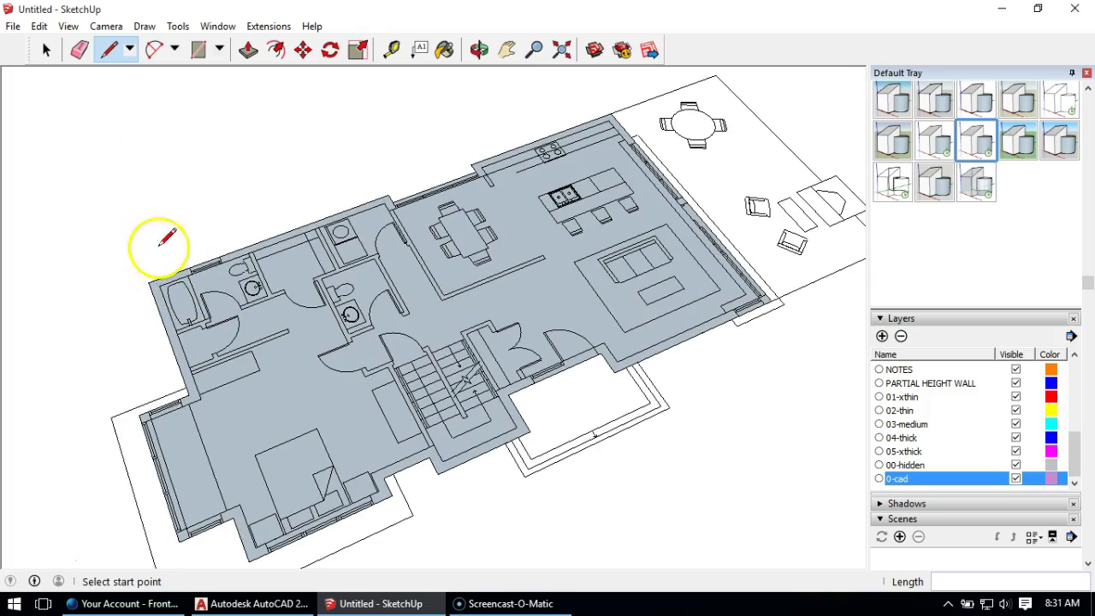
middle_drag(403, 294, 282, 287)
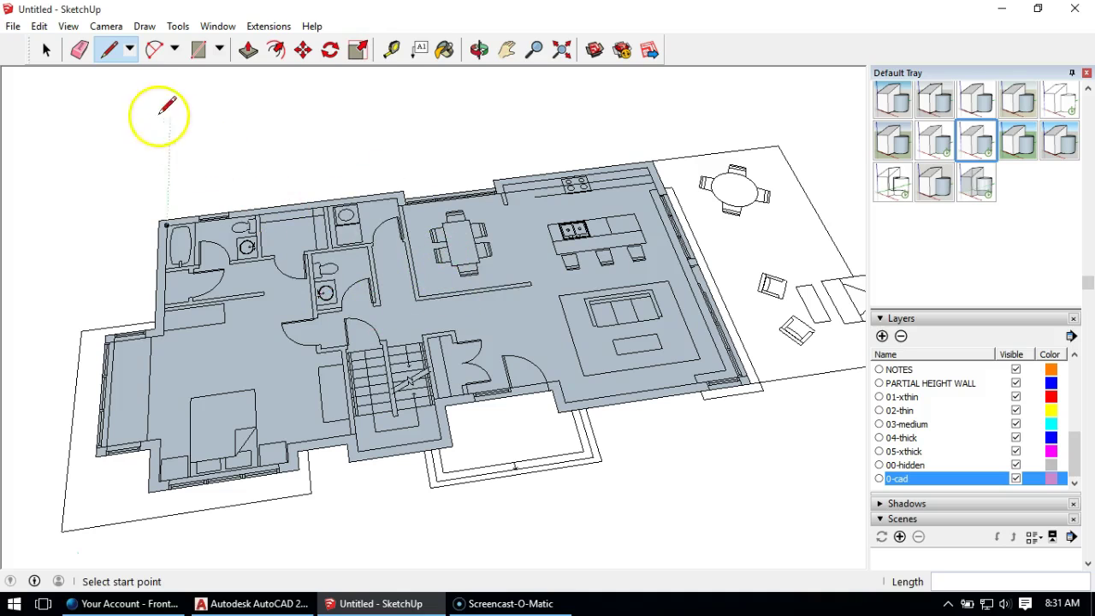
click(46, 50)
click(244, 349)
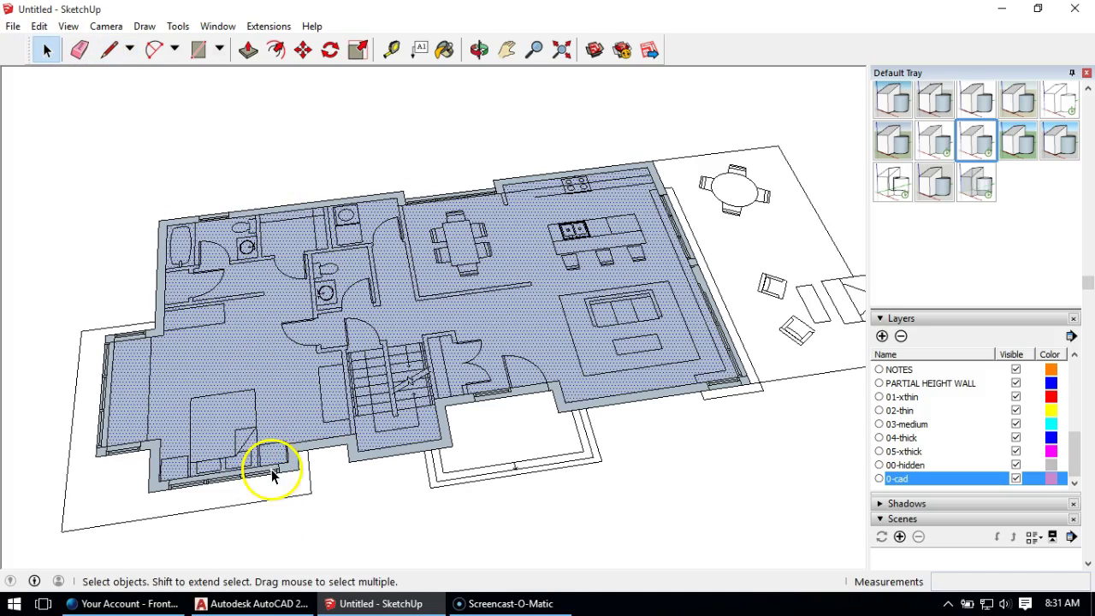
key(Delete)
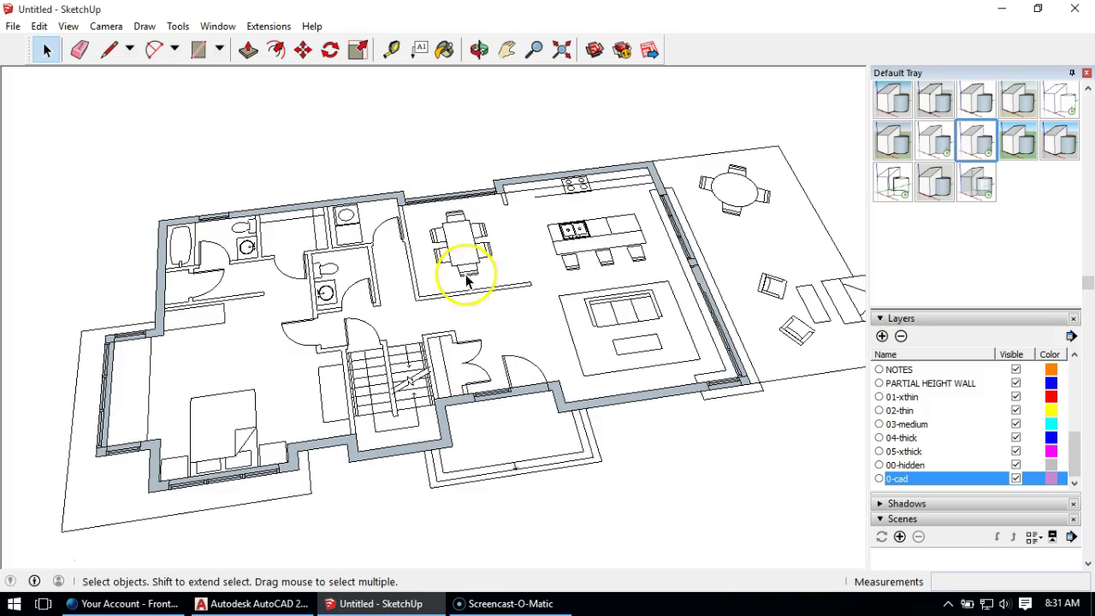
Make a group from the exterior wall face and its bounding edges.
middle_drag(233, 415, 283, 386)
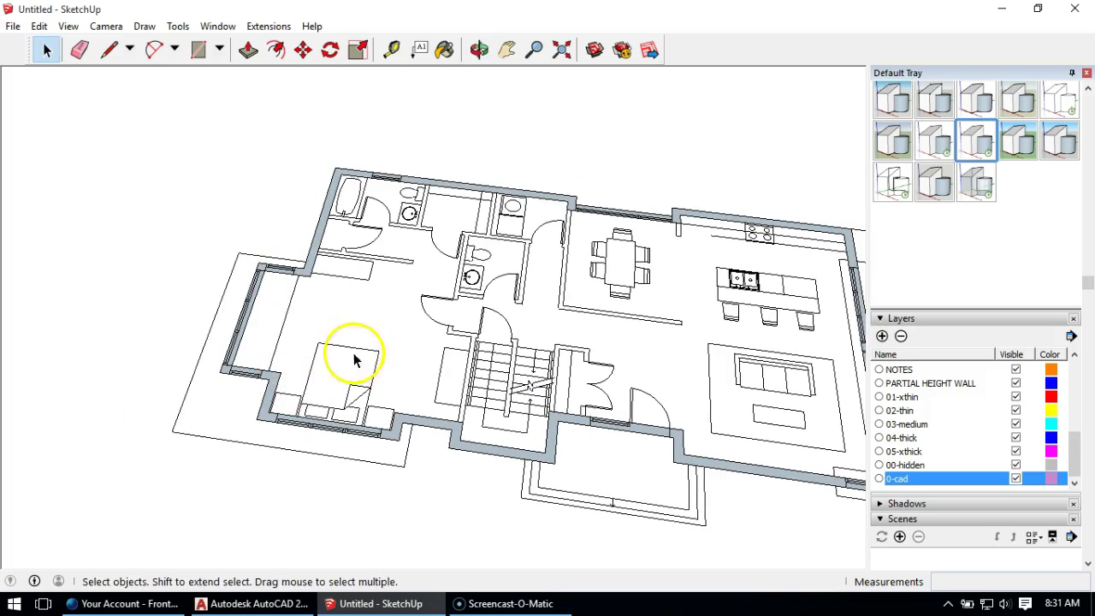
scroll(1073, 440, up, 5)
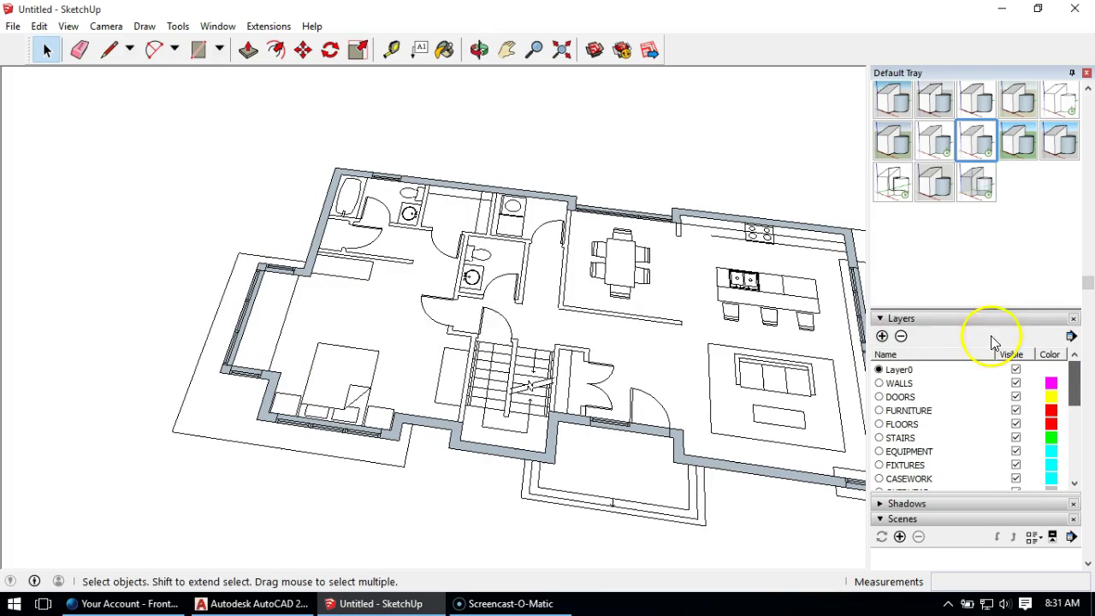
shift+middle_drag(391, 254, 411, 265)
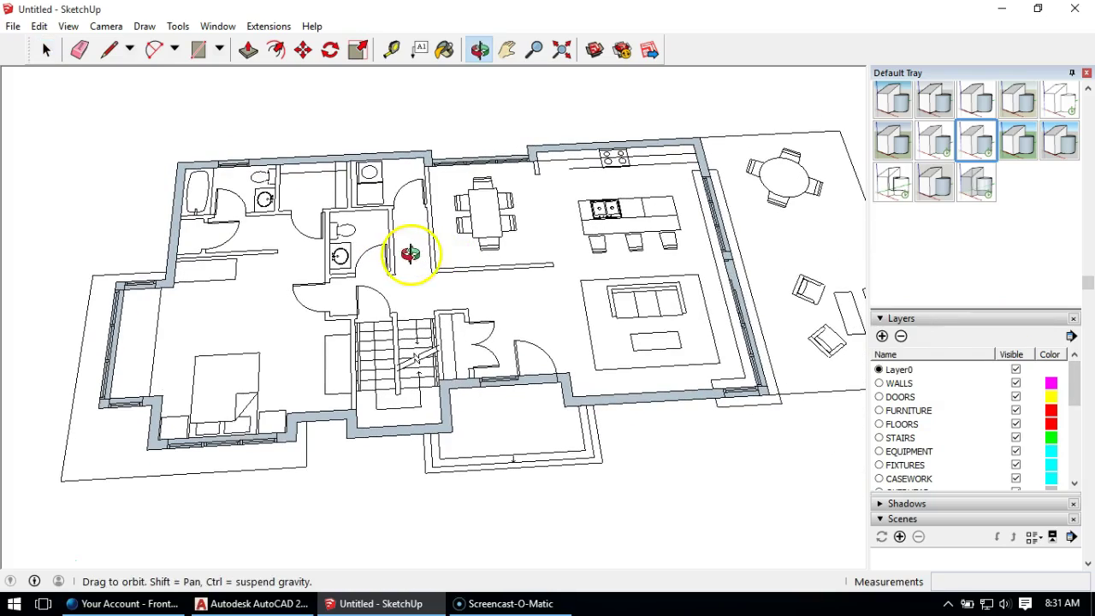
scroll(268, 168, up, 2)
click(268, 169)
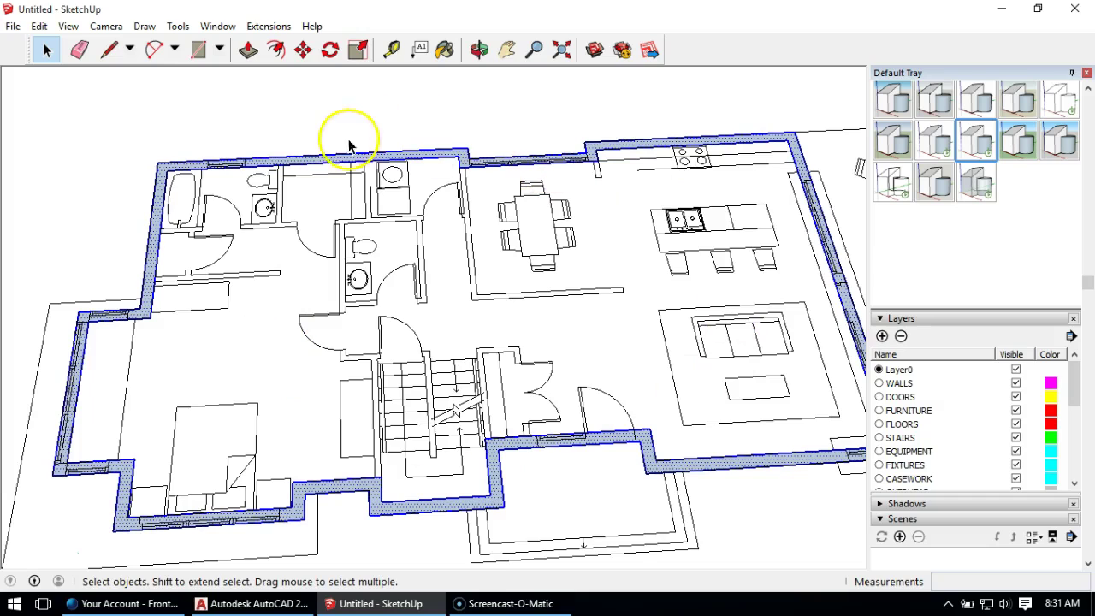
right_click(485, 510)
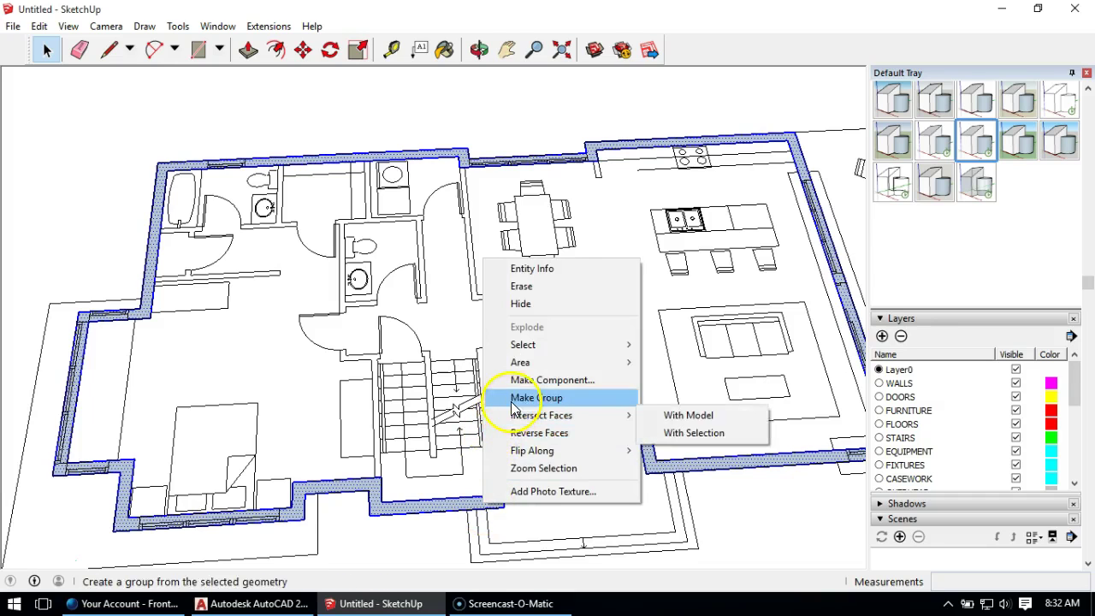
click(496, 398)
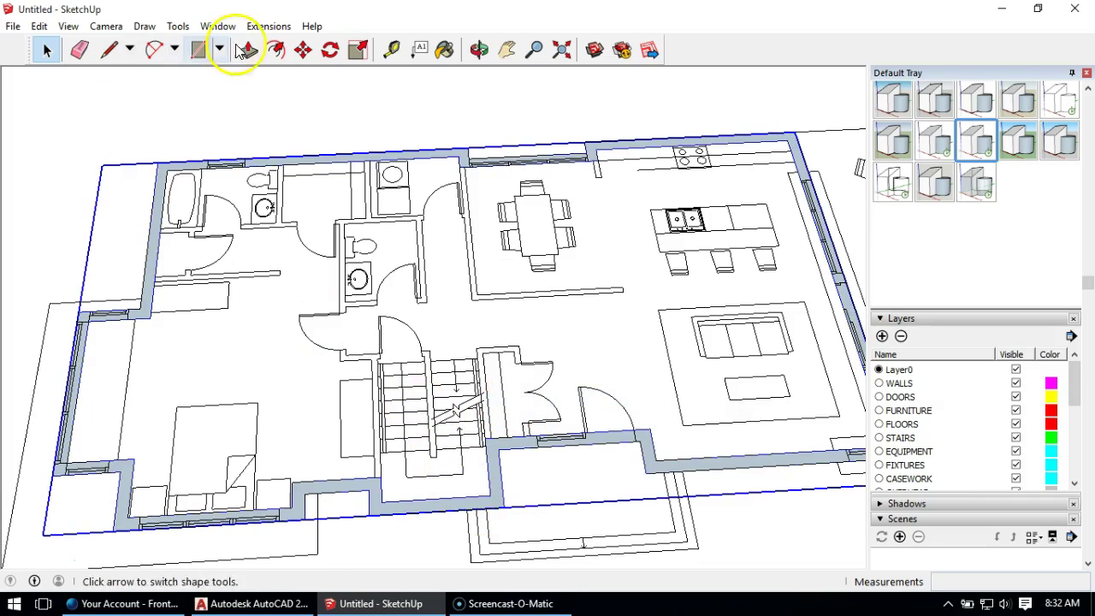
click(304, 52)
click(119, 532)
scroll(164, 240, down, 3)
shift+middle_drag(566, 217, 174, 335)
scroll(394, 381, up, 2)
middle_drag(596, 378, 523, 197)
scroll(506, 384, up, 5)
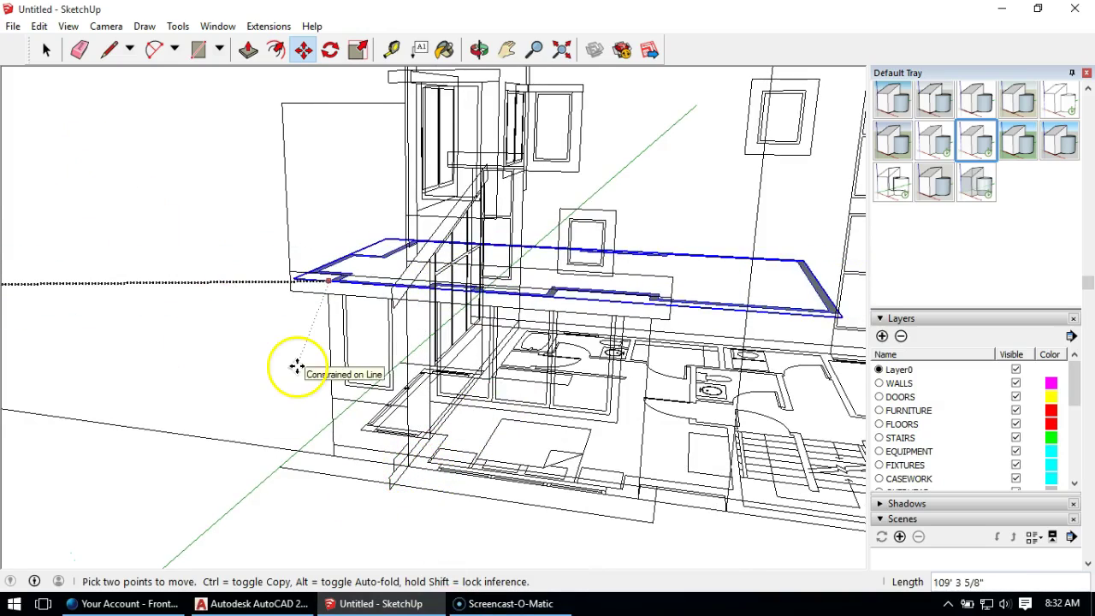
key(Escape)
Move the wall group by its outer corner at the bedroom window wall onto the matching corner of the plan with the elevations.
scroll(477, 340, down, 4)
shift+middle_drag(107, 210, 621, 270)
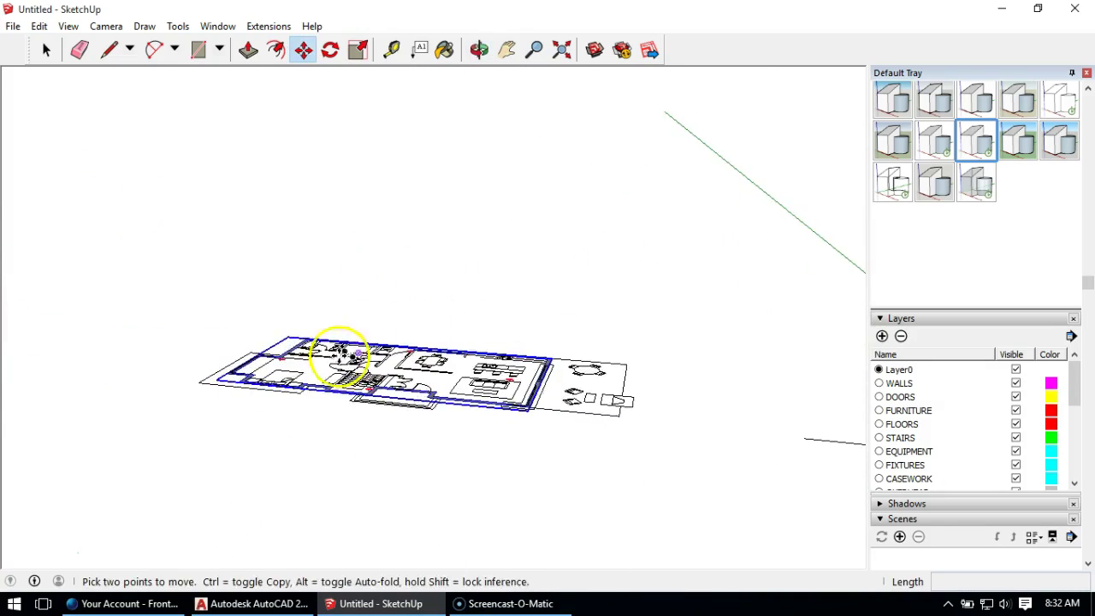
scroll(231, 393, up, 2)
middle_drag(227, 391, 210, 349)
click(218, 350)
scroll(135, 314, down, 4)
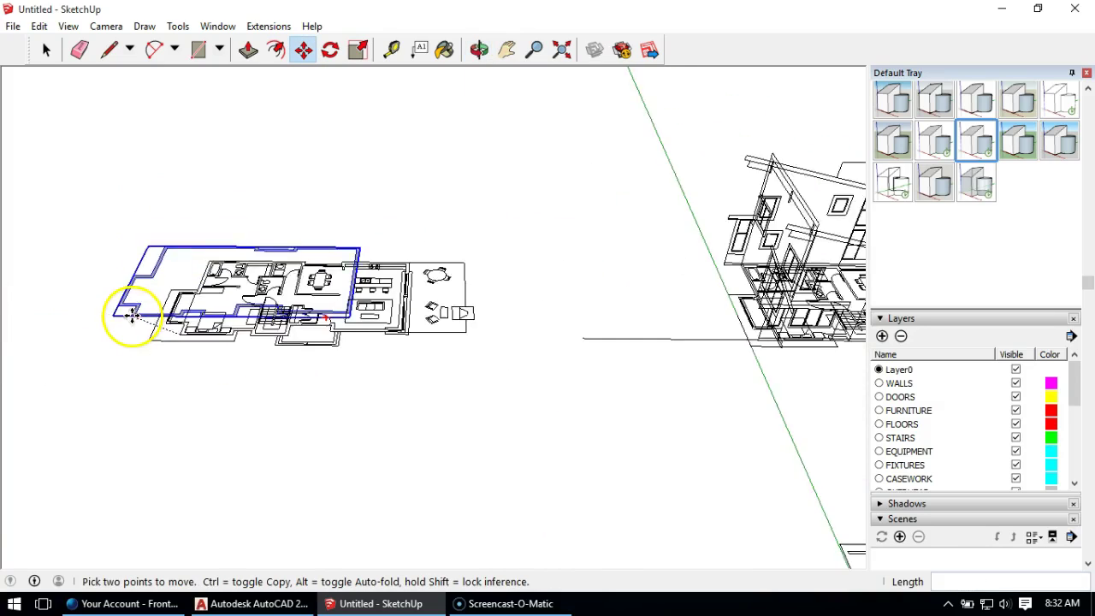
scroll(533, 313, up, 5)
scroll(519, 327, up, 5)
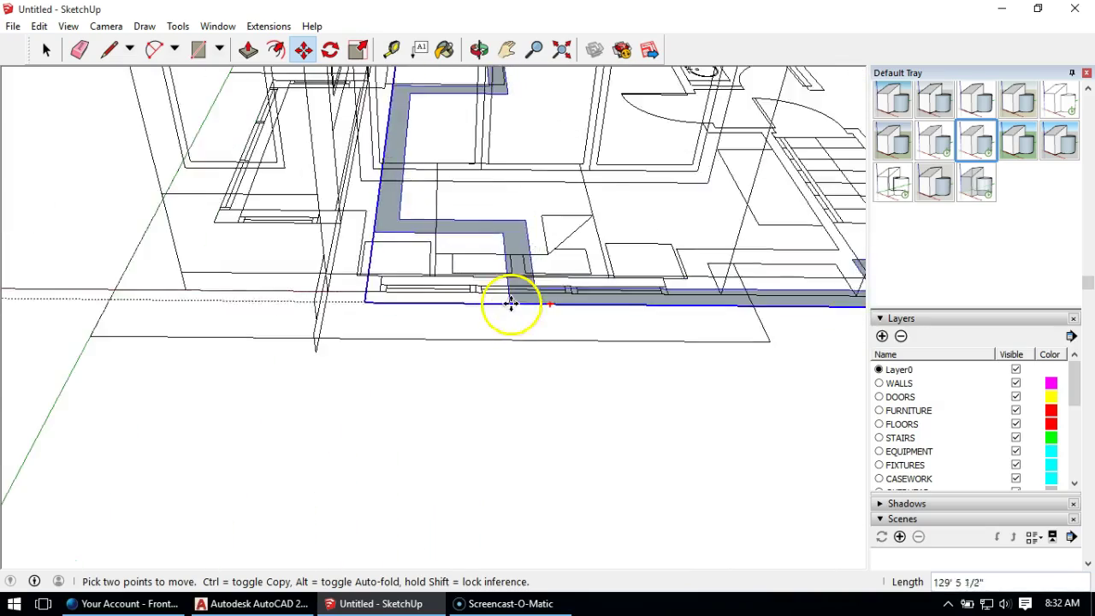
click(115, 277)
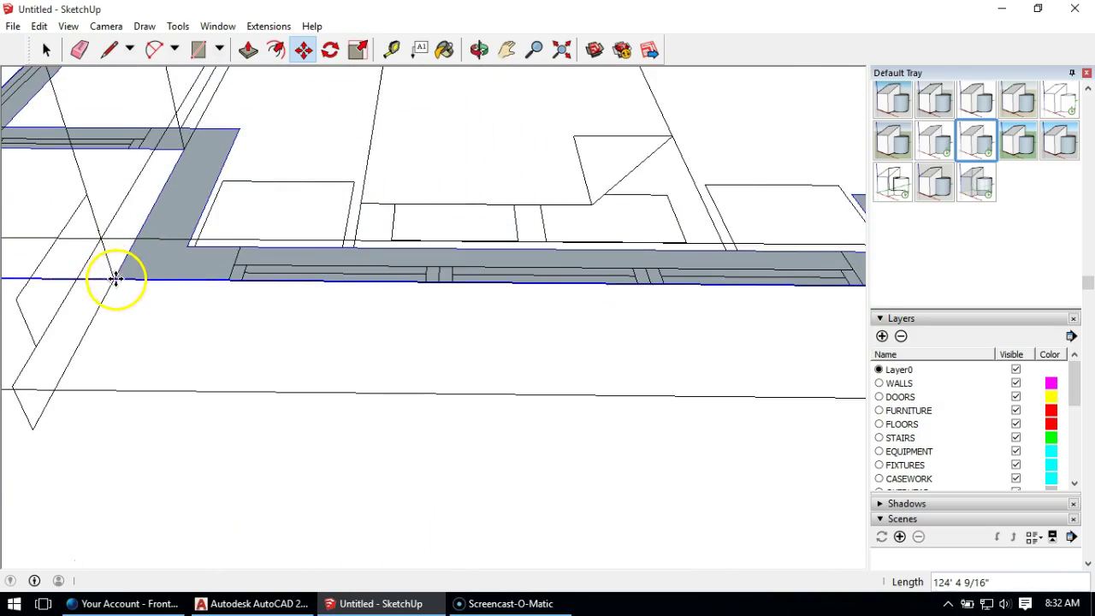
middle_drag(399, 305, 451, 259)
scroll(432, 216, down, 4)
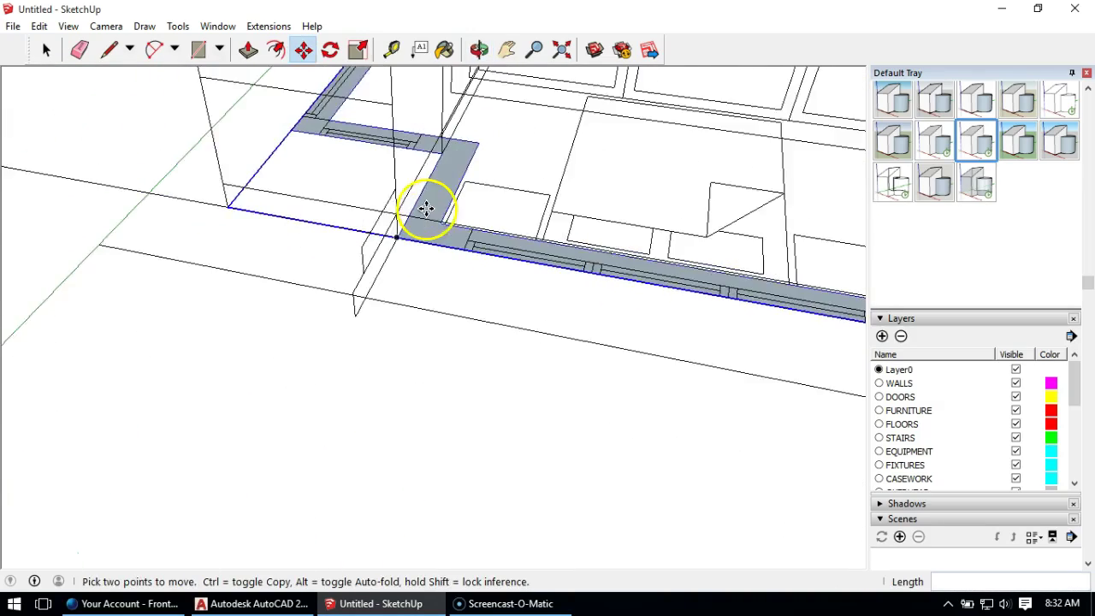
Extrude the wall face inside the group upward about 31', above the roof lines of the elevations, and exit the group.
click(46, 49)
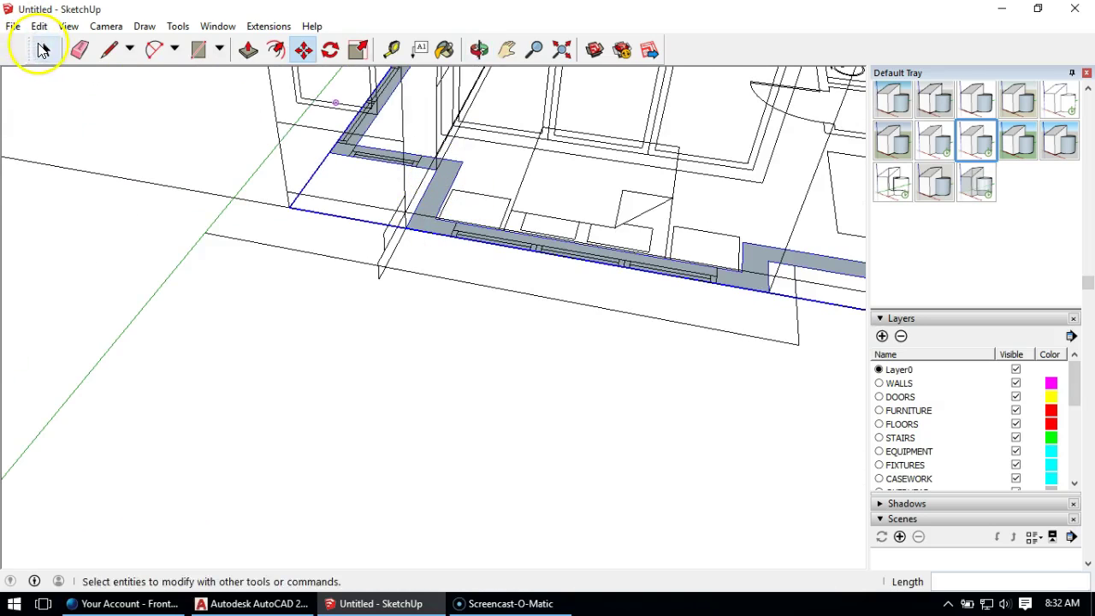
double_click(433, 210)
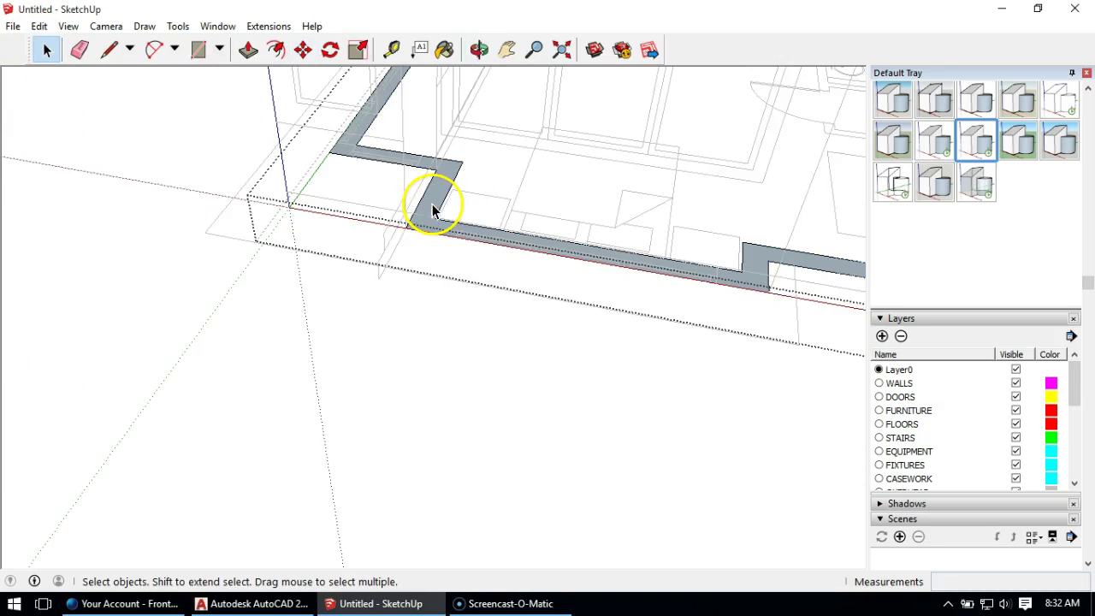
click(249, 51)
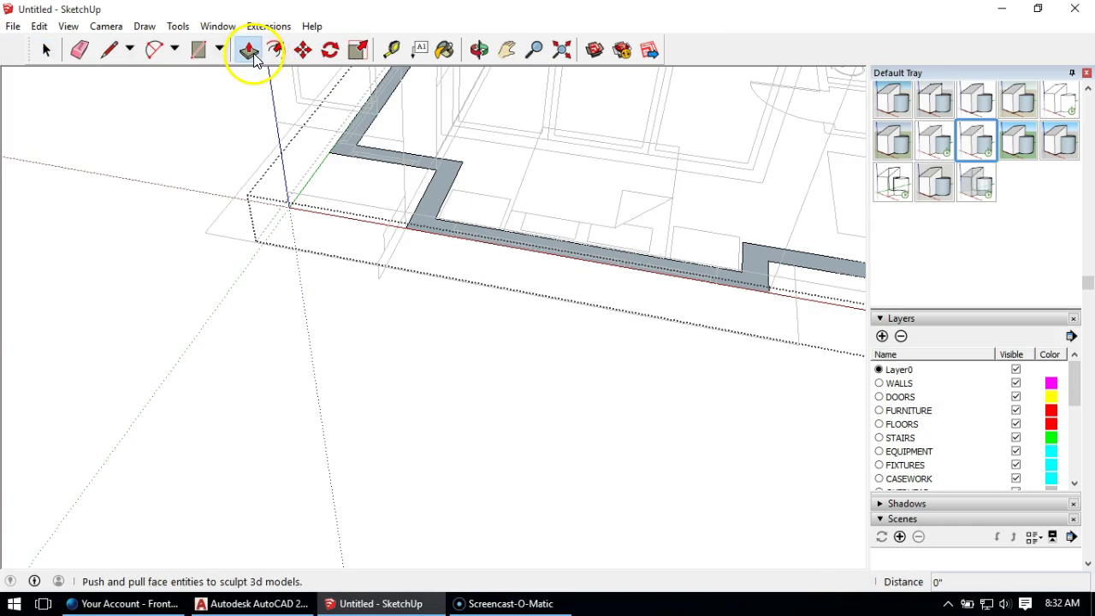
click(434, 208)
scroll(440, 190, down, 4)
middle_drag(482, 110, 416, 305)
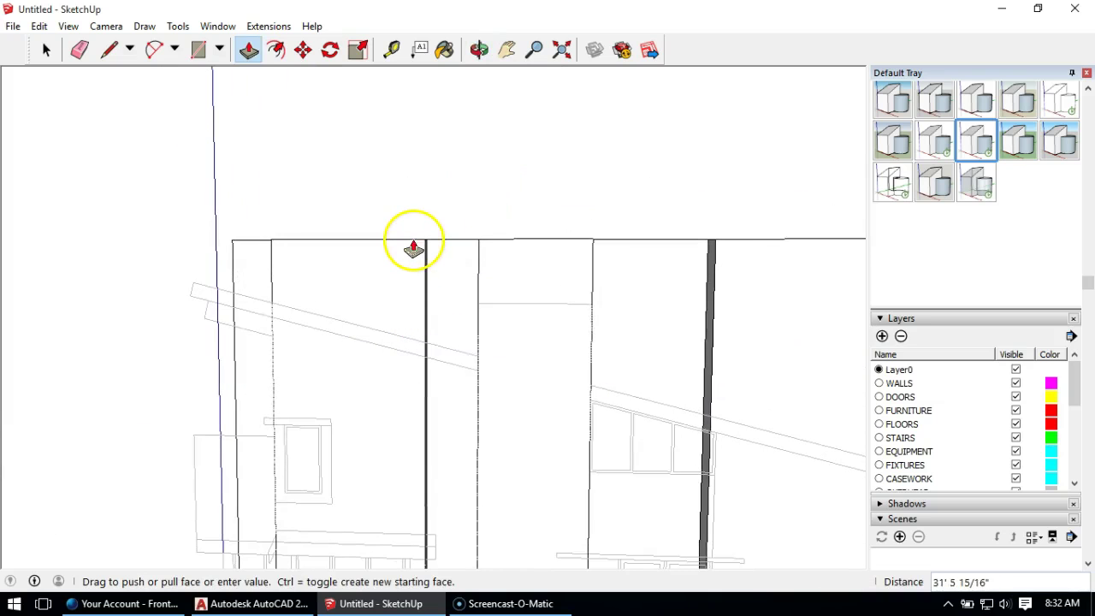
click(403, 256)
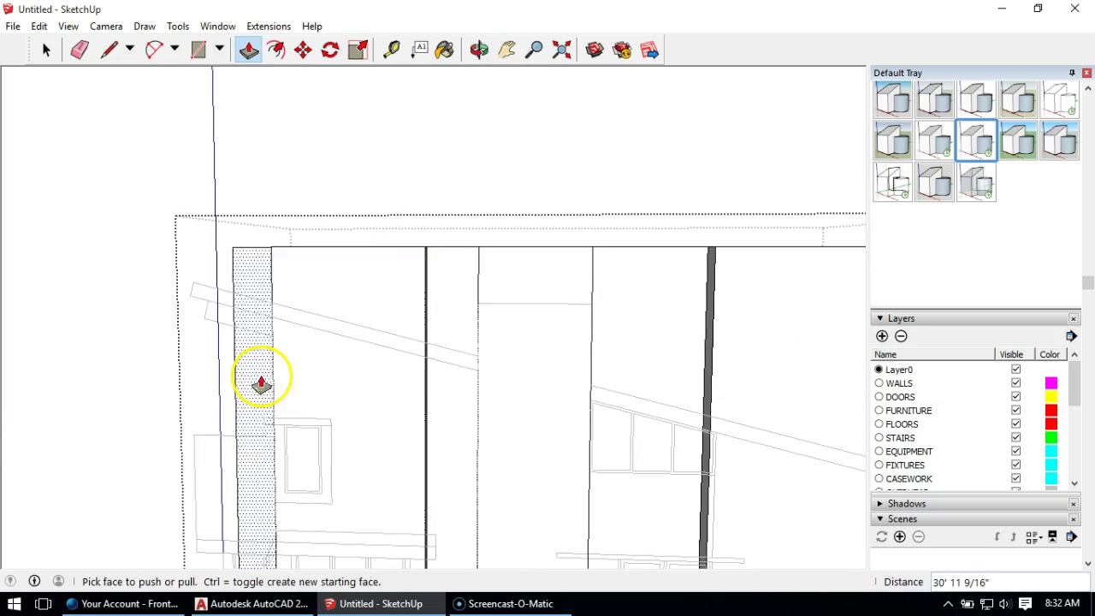
middle_drag(255, 383, 161, 220)
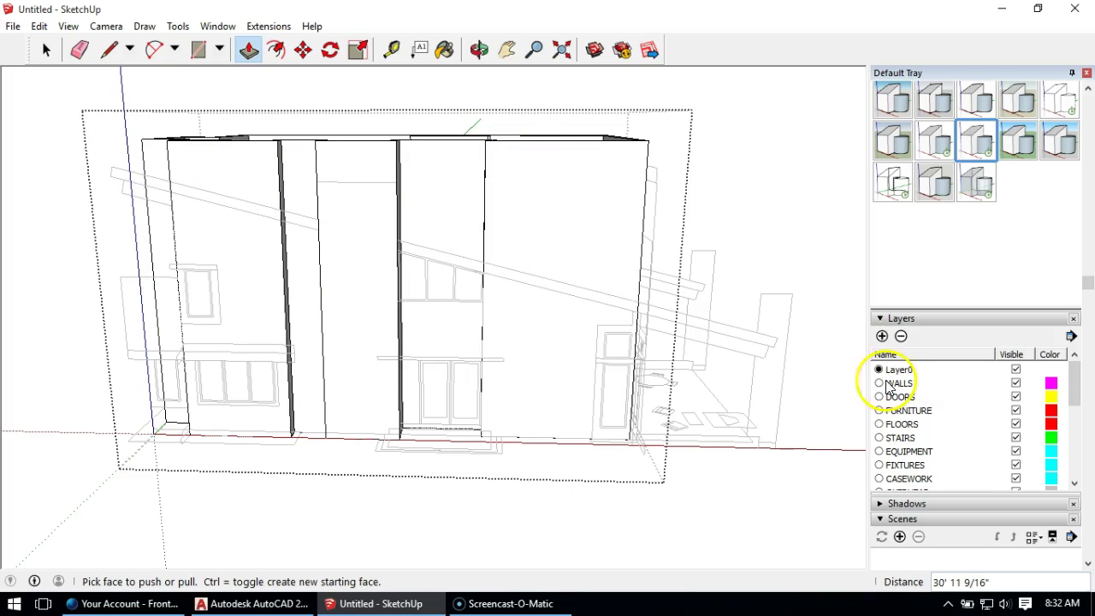
middle_drag(549, 322, 566, 341)
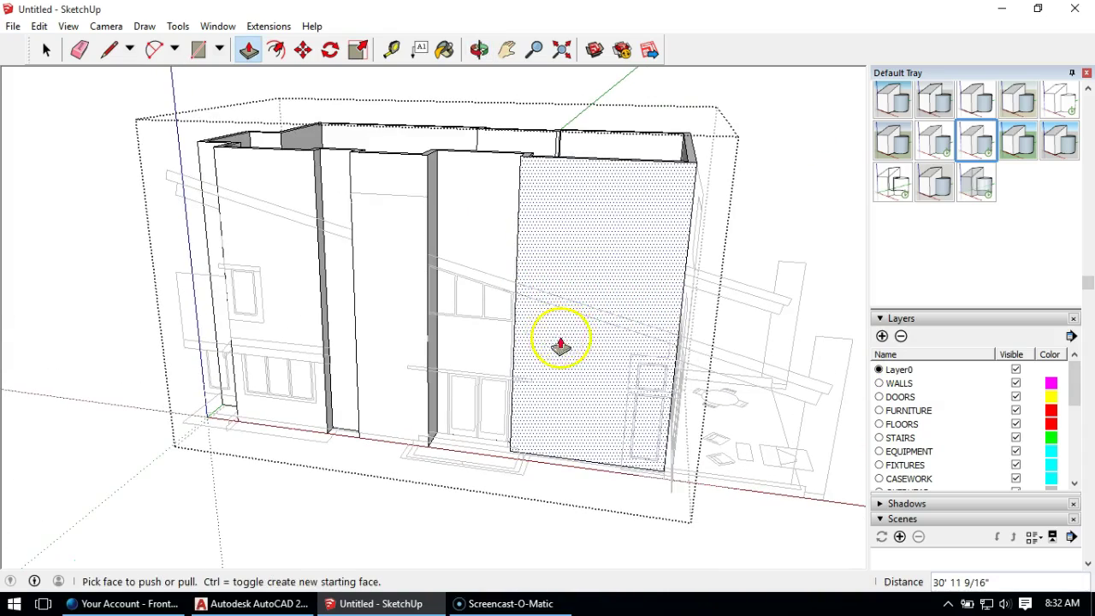
click(47, 49)
click(46, 273)
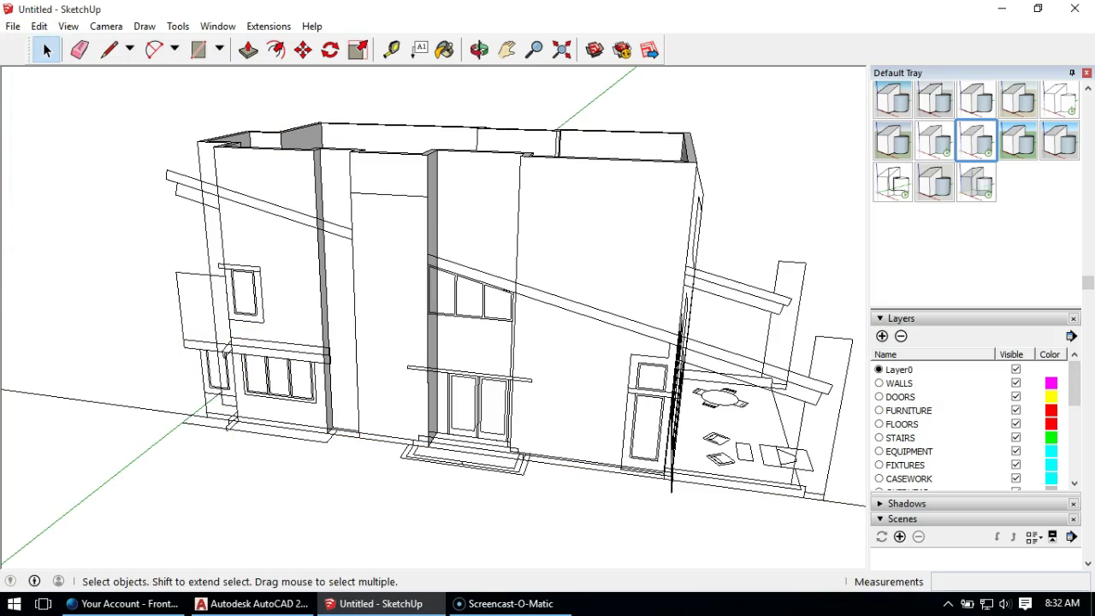
middle_drag(309, 415, 831, 340)
middle_drag(506, 299, 607, 293)
middle_drag(306, 305, 633, 291)
middle_drag(354, 265, 334, 350)
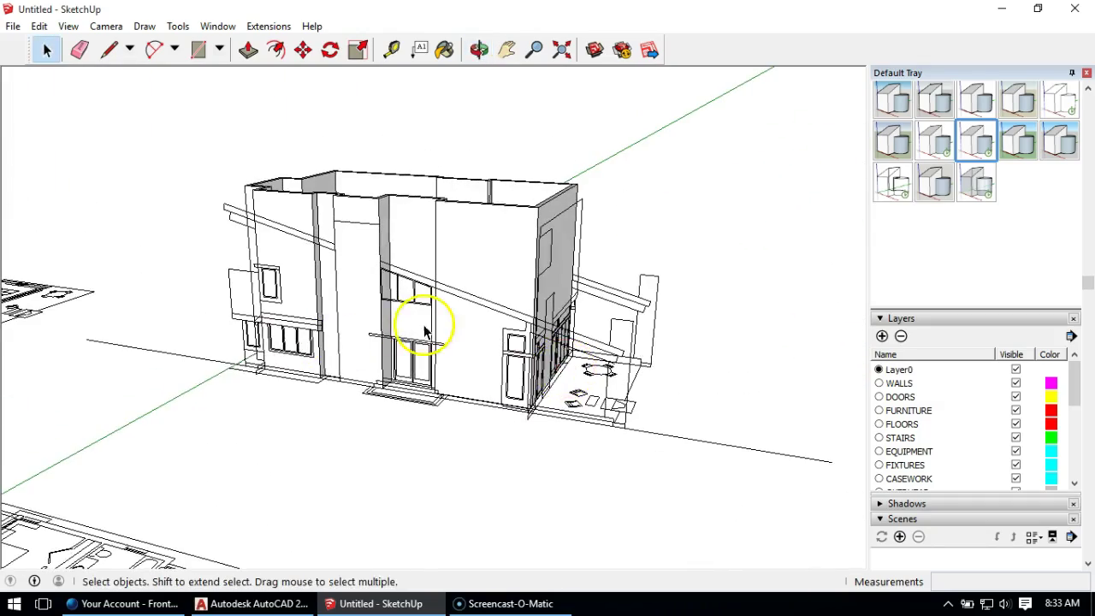
middle_drag(425, 332, 460, 351)
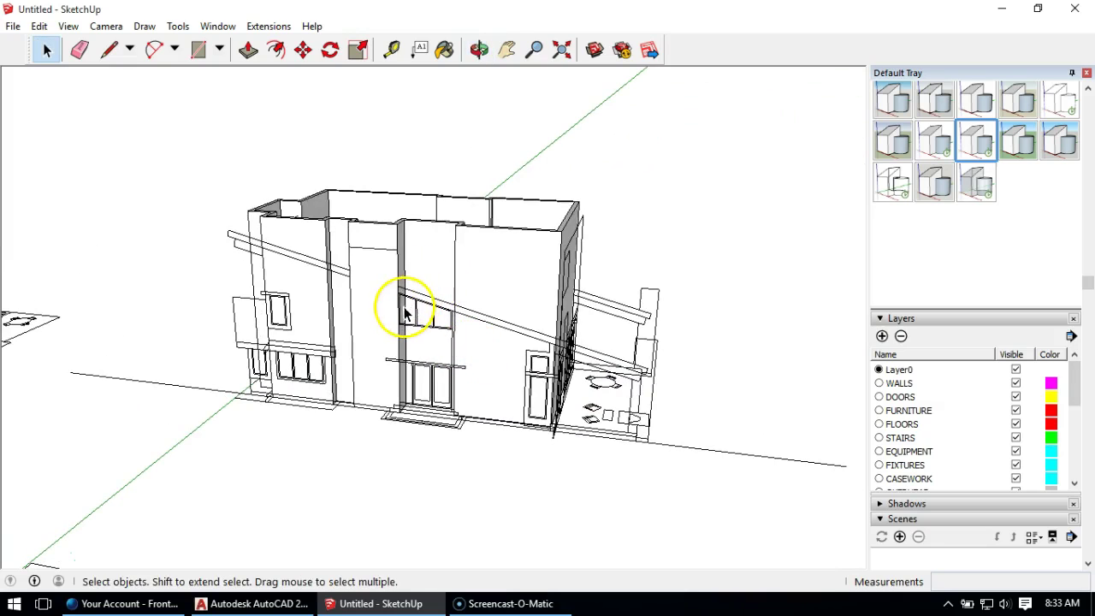